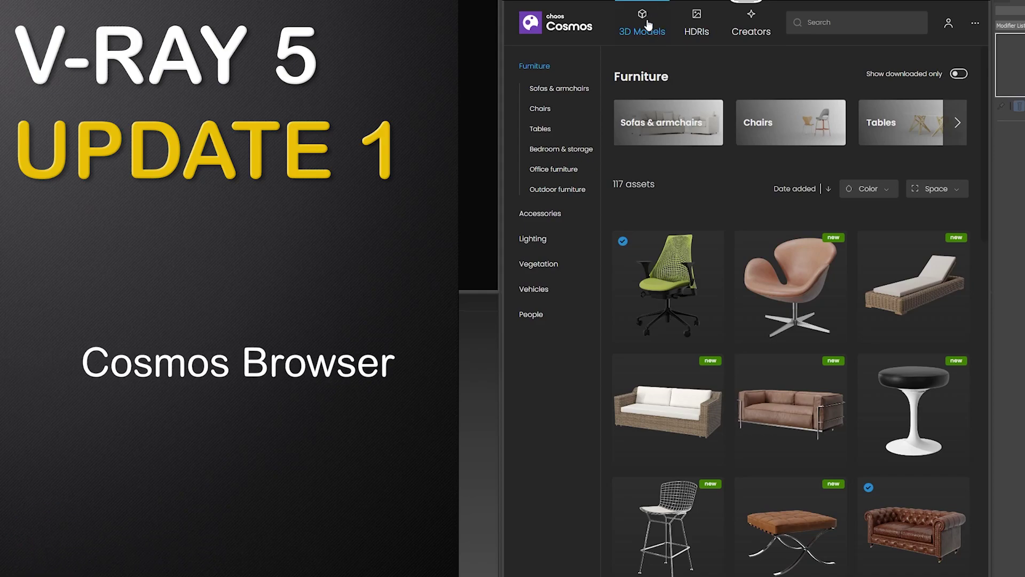
Set V-Ray 5, update 1 as the production renderer in Render Setup
click(648, 25)
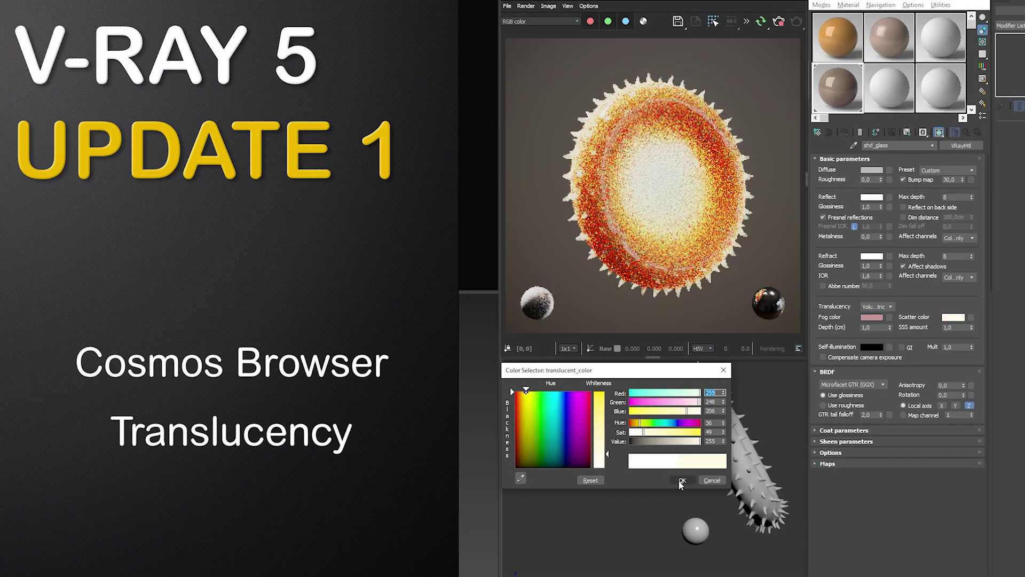
click(682, 480)
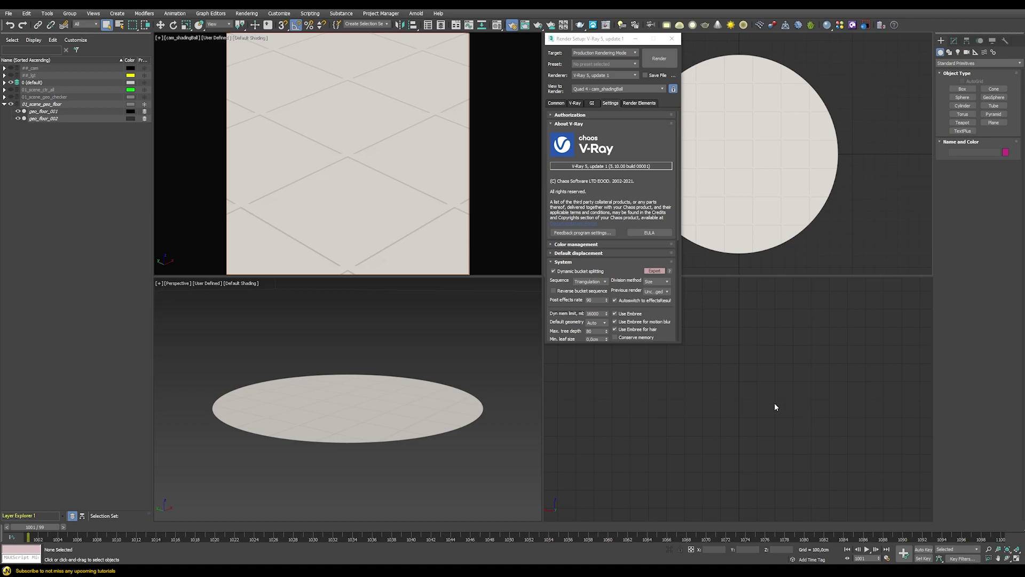
Show the Chaos Cosmos 3D Models catalogue, briefly checking the V-Ray material library
click(853, 26)
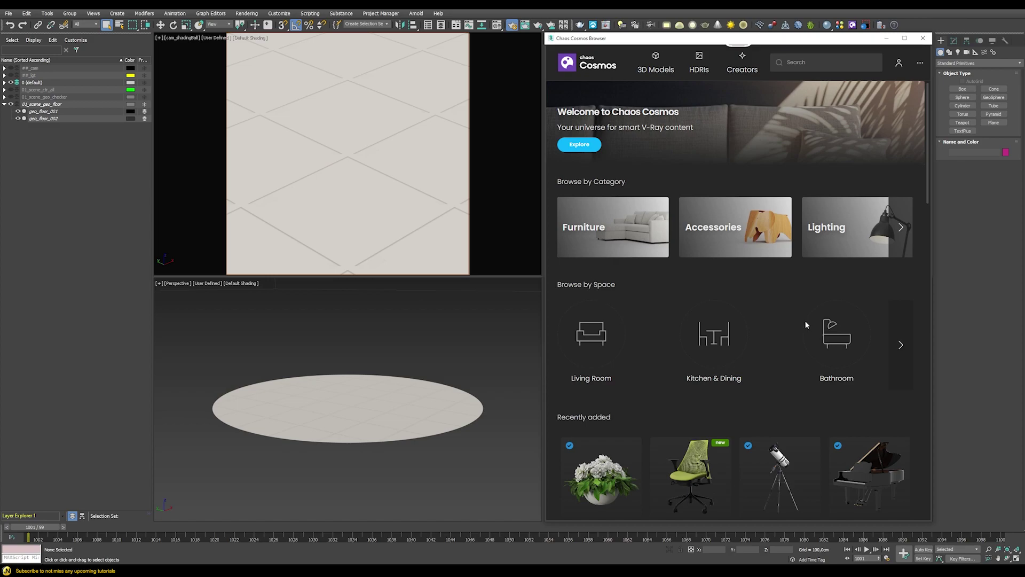
click(656, 63)
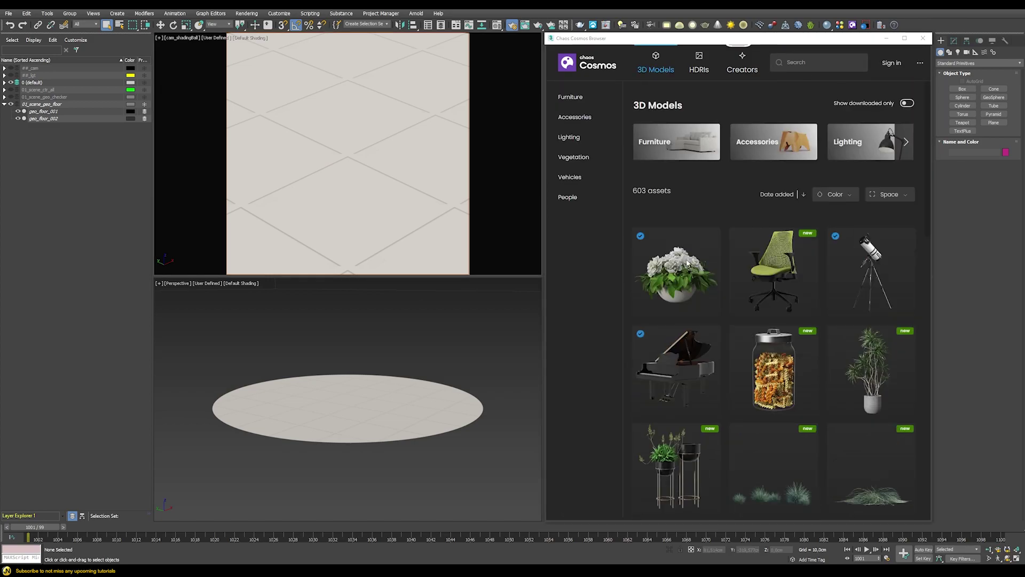
click(841, 26)
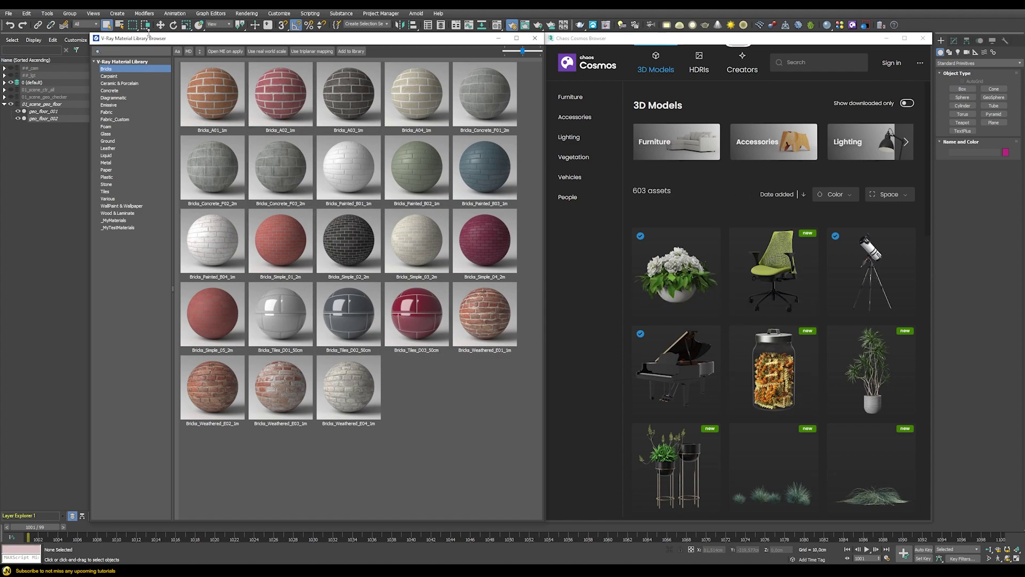
click(534, 38)
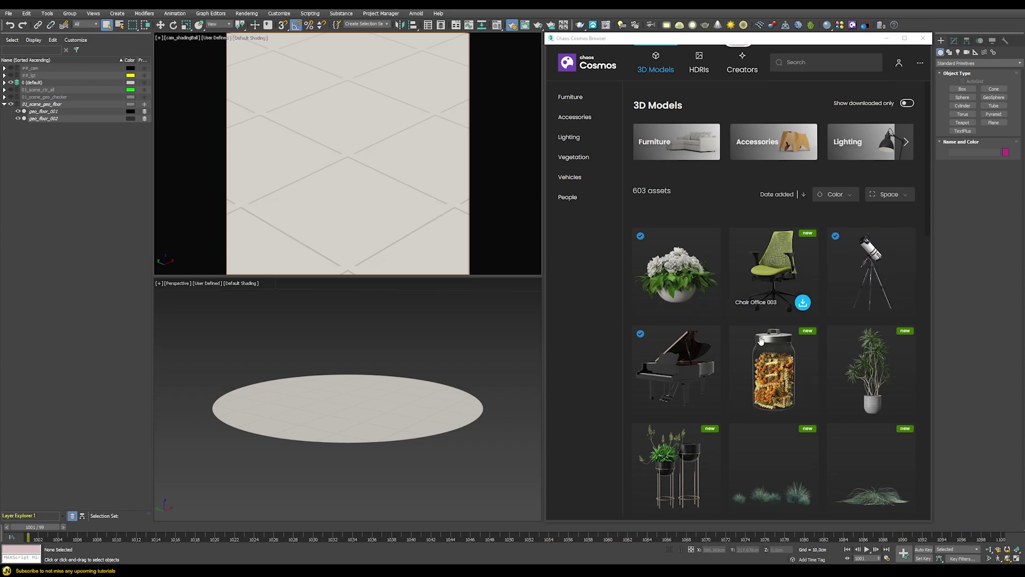
Look through the Cosmos HDRIs tab, then the 3D Models category carousel
click(698, 60)
scroll(735, 310, down, 5)
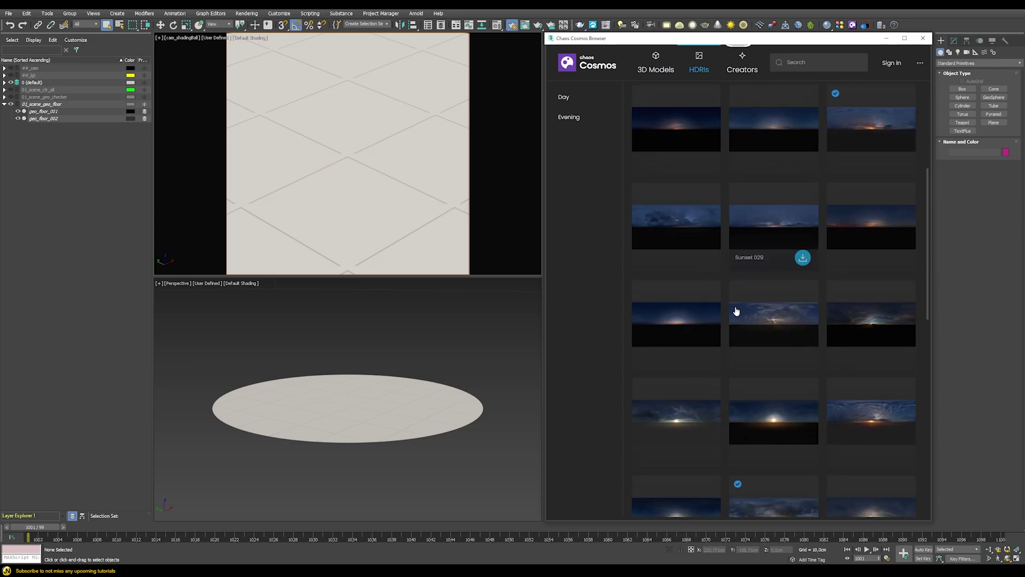
scroll(735, 309, up, 5)
click(664, 64)
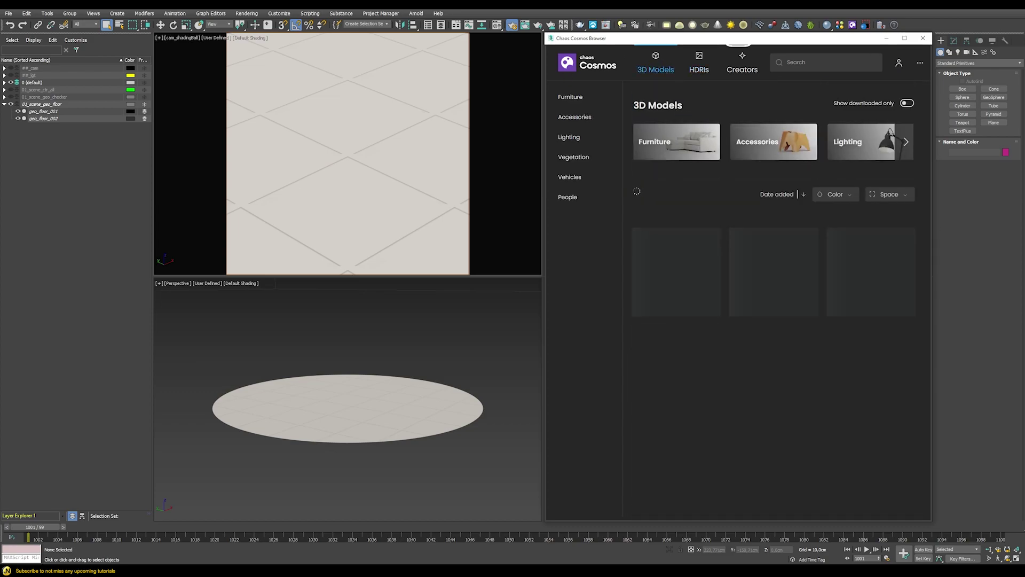
click(902, 140)
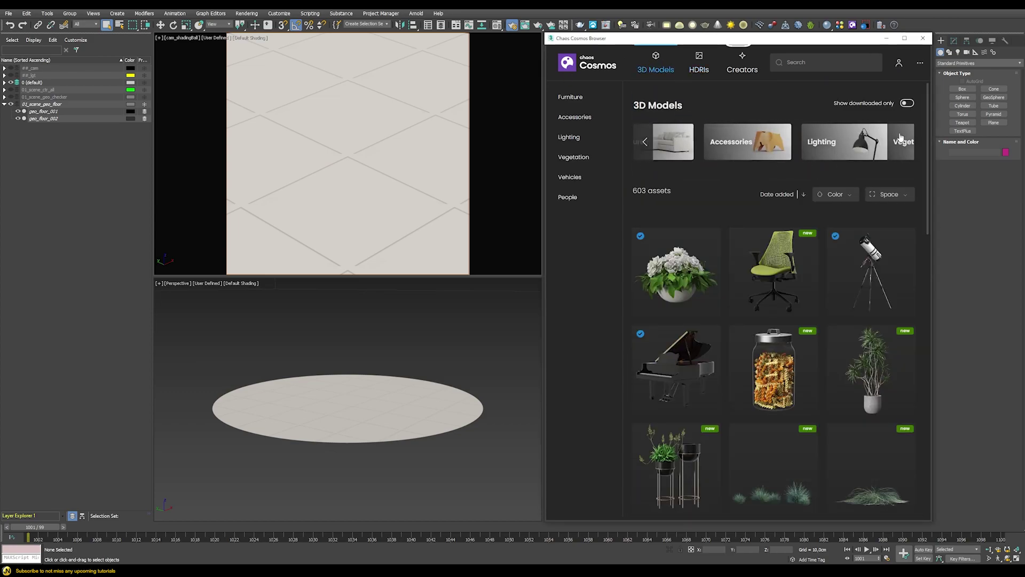
click(646, 142)
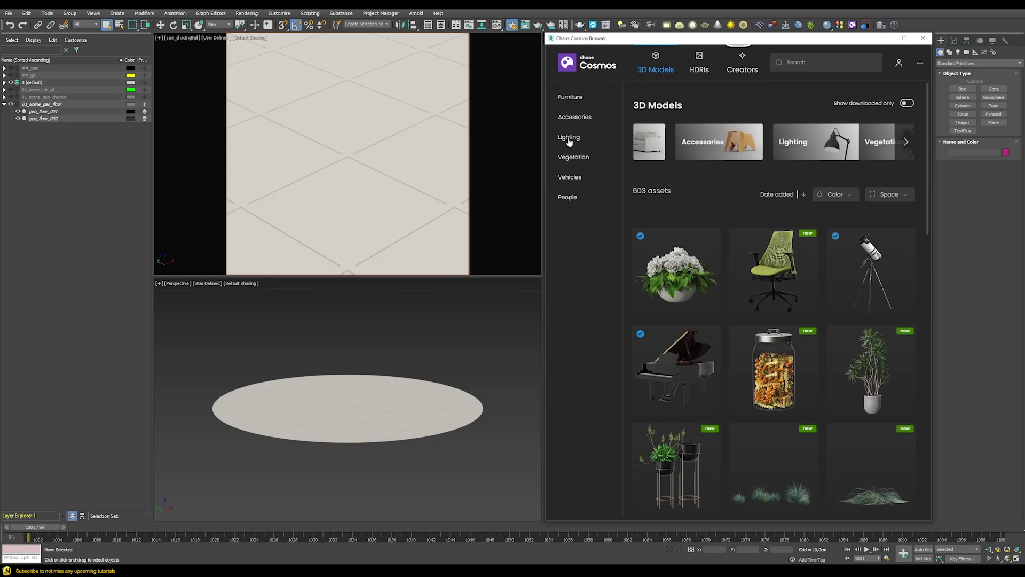
Compare the Furniture, Lighting and Vehicles categories, settling on Furniture's 117 assets
click(576, 97)
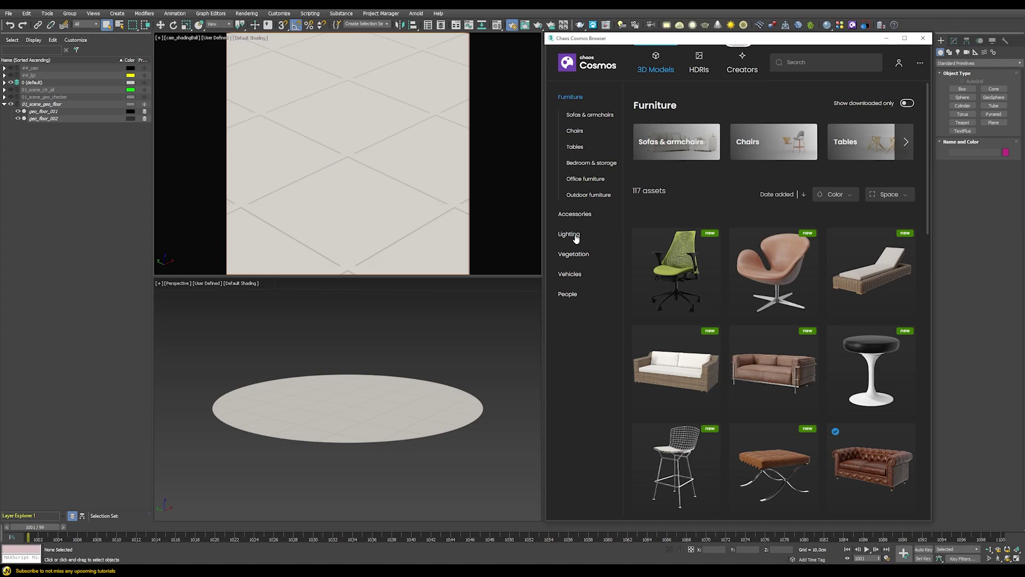
click(574, 234)
click(569, 178)
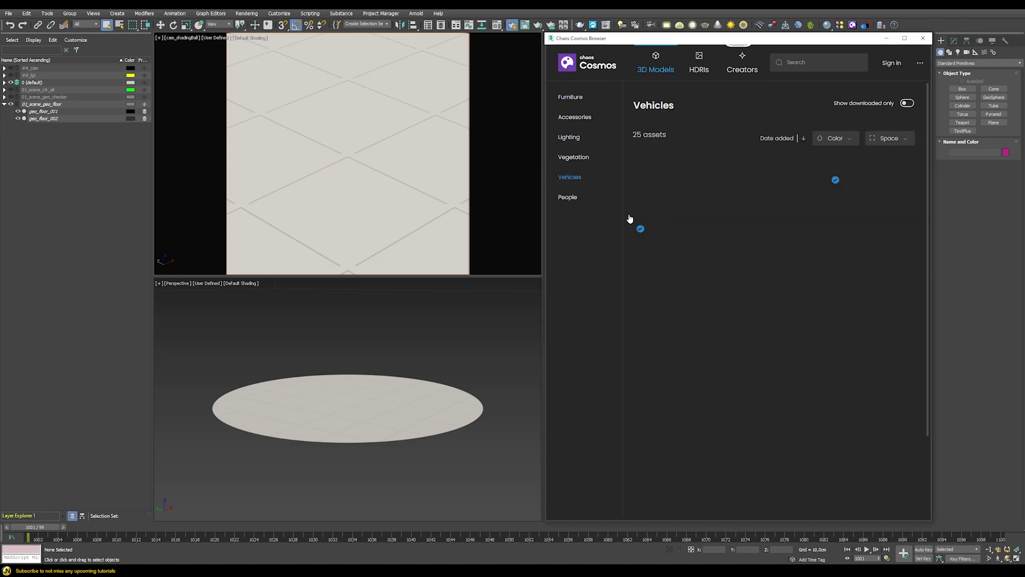
click(570, 98)
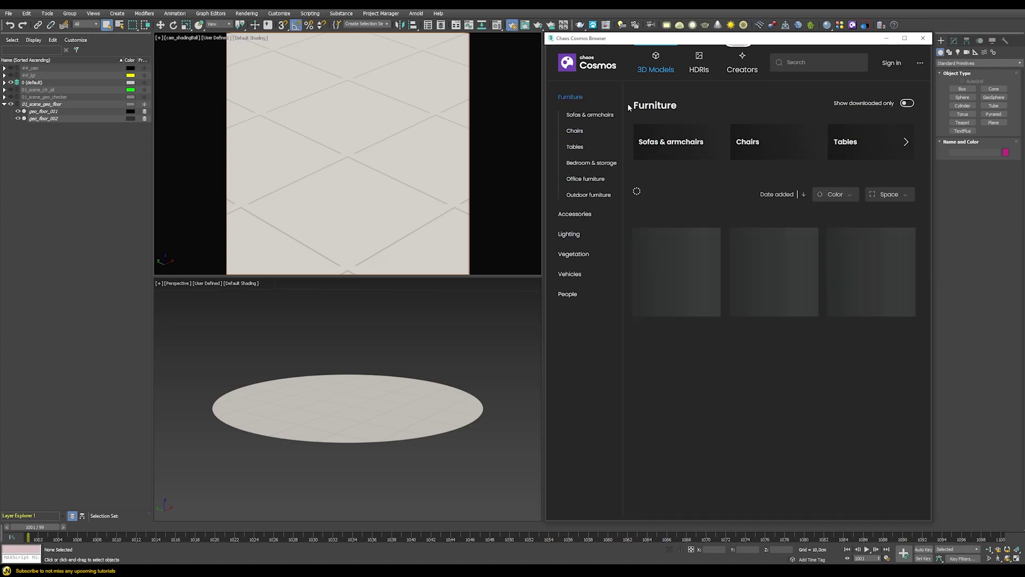
Inspect Chair Office 003's details, comparing its wireframe and rendered previews
mouse_move(690, 267)
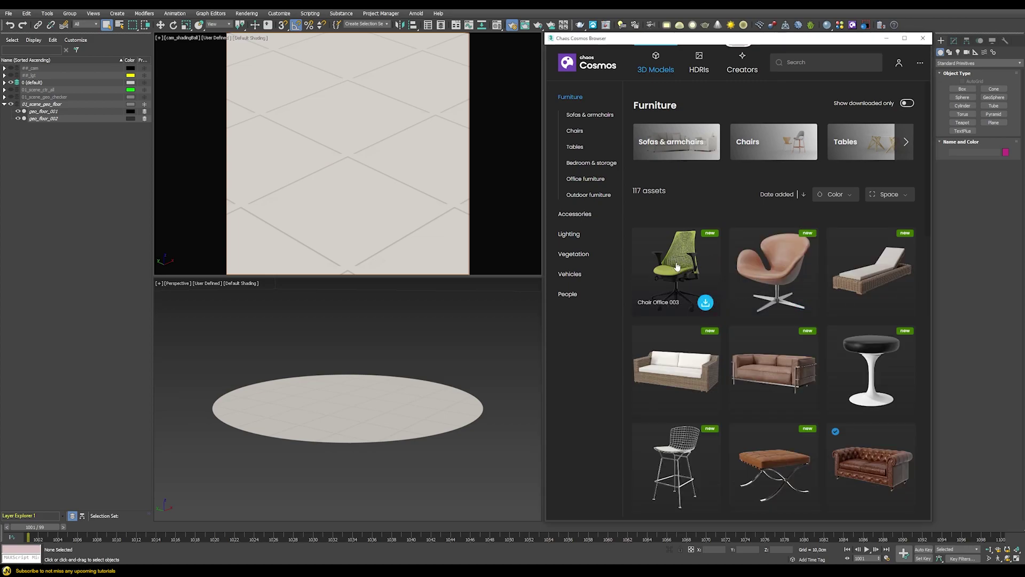
click(708, 286)
click(842, 204)
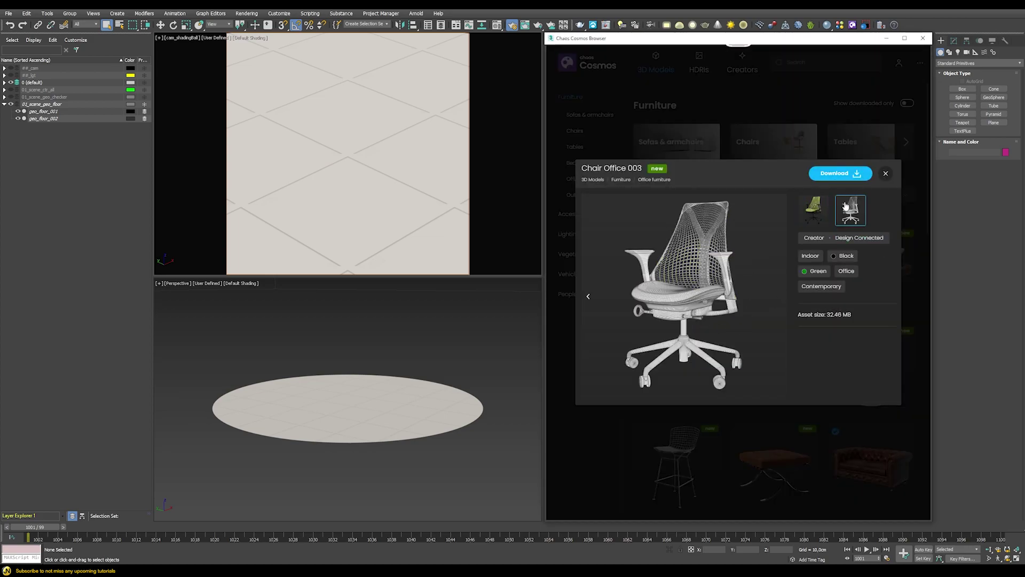
click(821, 215)
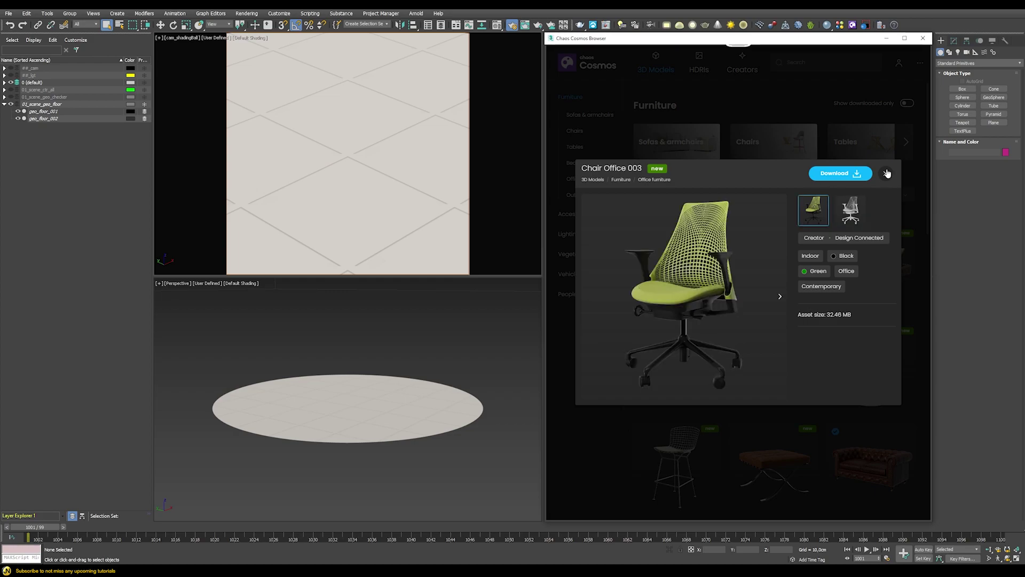
click(886, 173)
Download Chair Office 003 and place it on the floor disc in the Top viewport
mouse_move(691, 318)
click(705, 302)
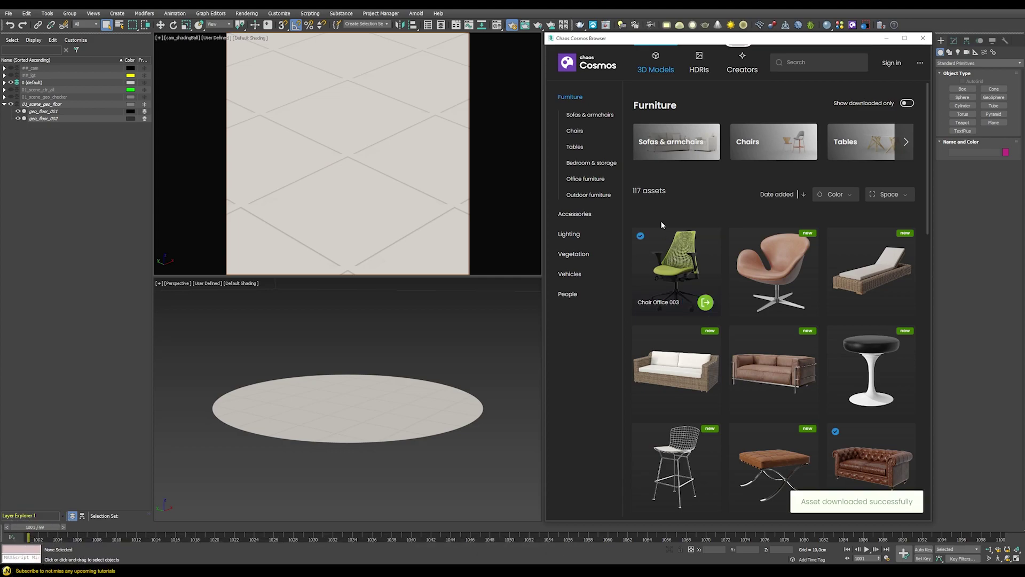
drag(682, 271, 367, 148)
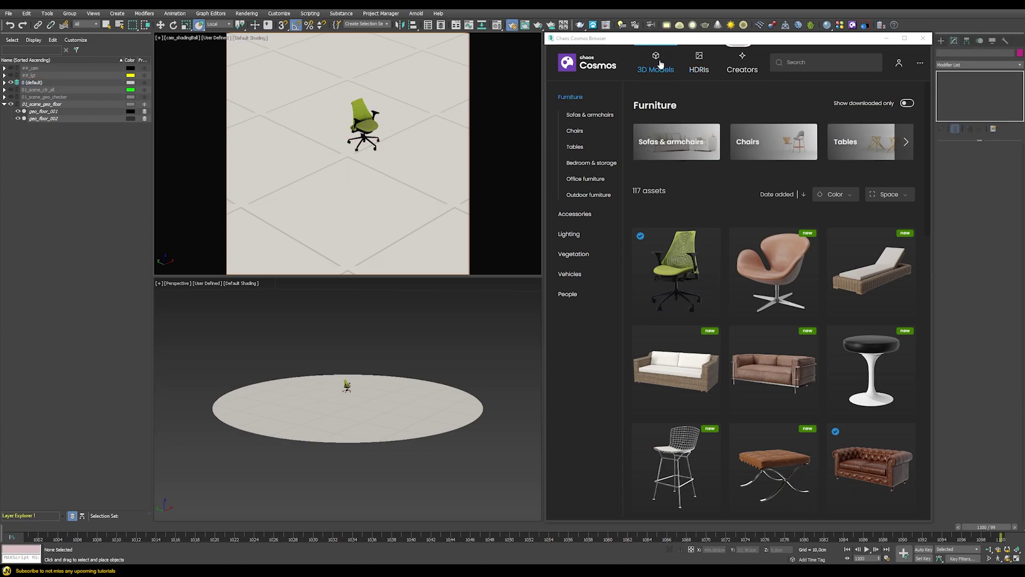
Add the downloaded telescope and grand piano beside the chair, then render with V-Ray
click(656, 64)
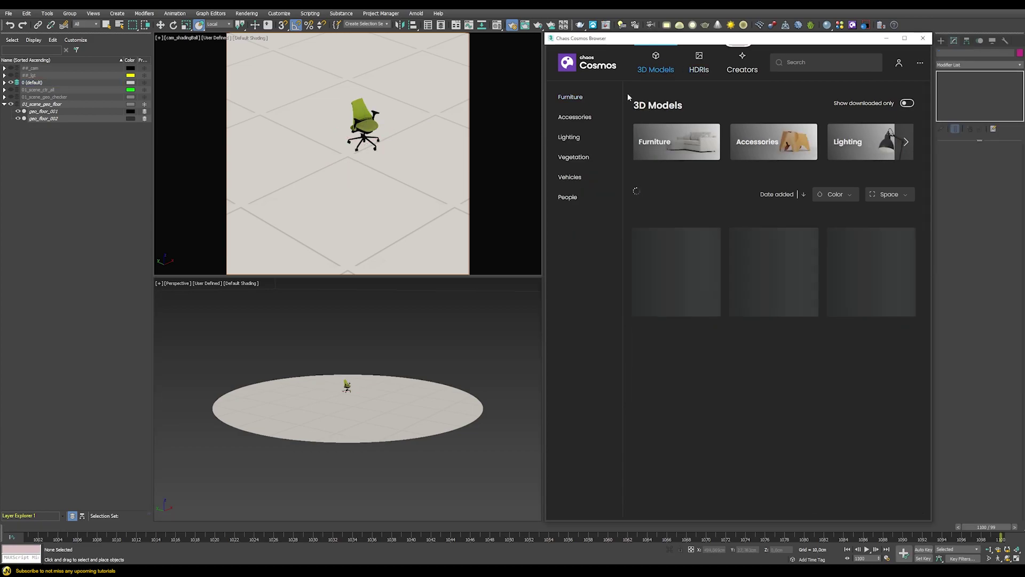
click(907, 104)
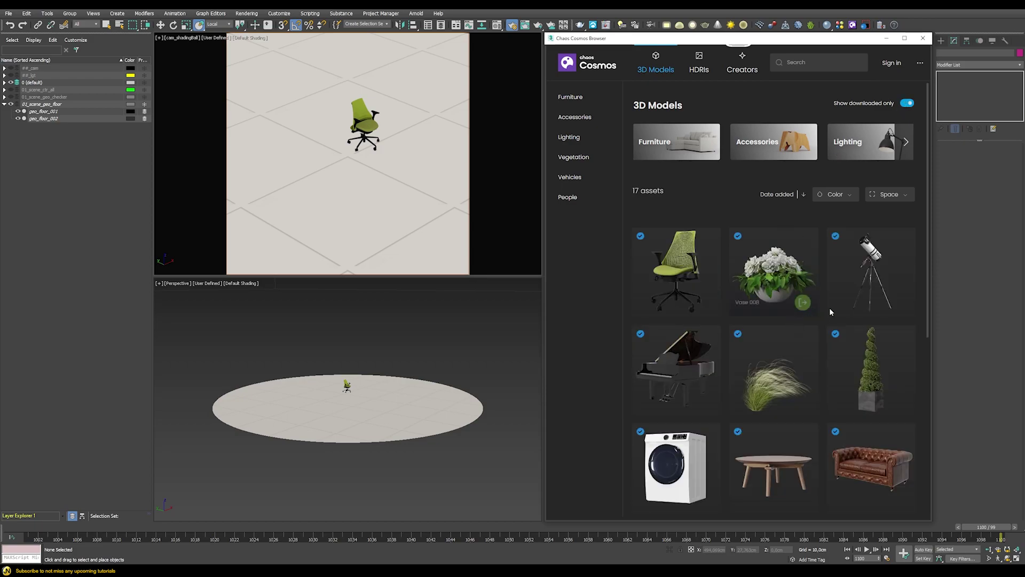
drag(878, 264, 423, 141)
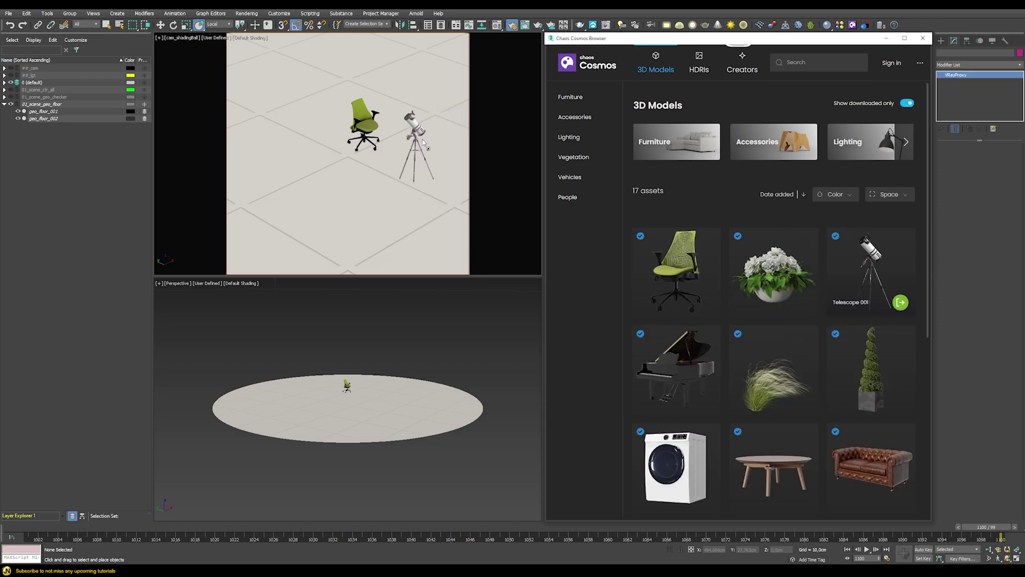
drag(675, 368, 310, 183)
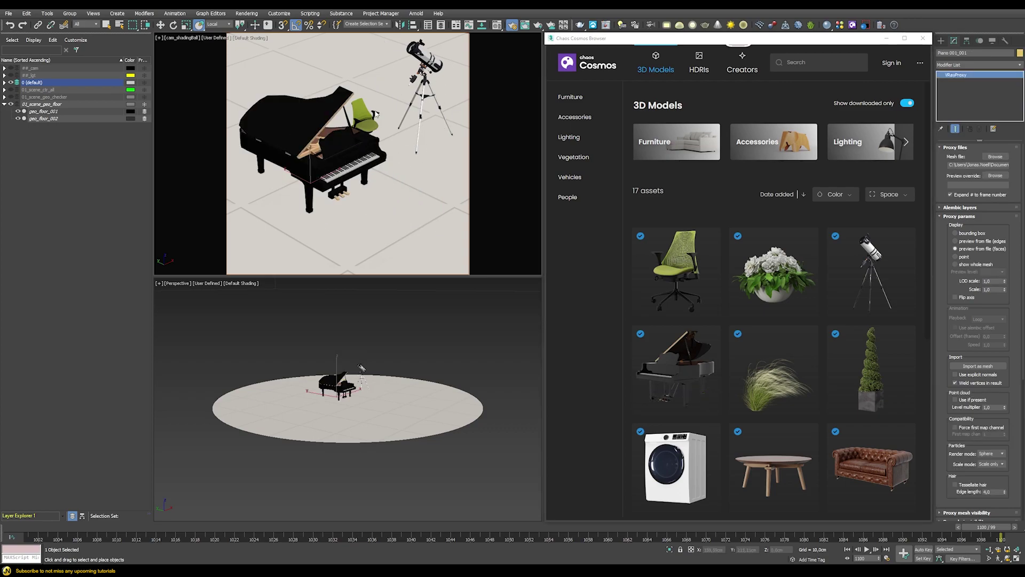
right_click(337, 191)
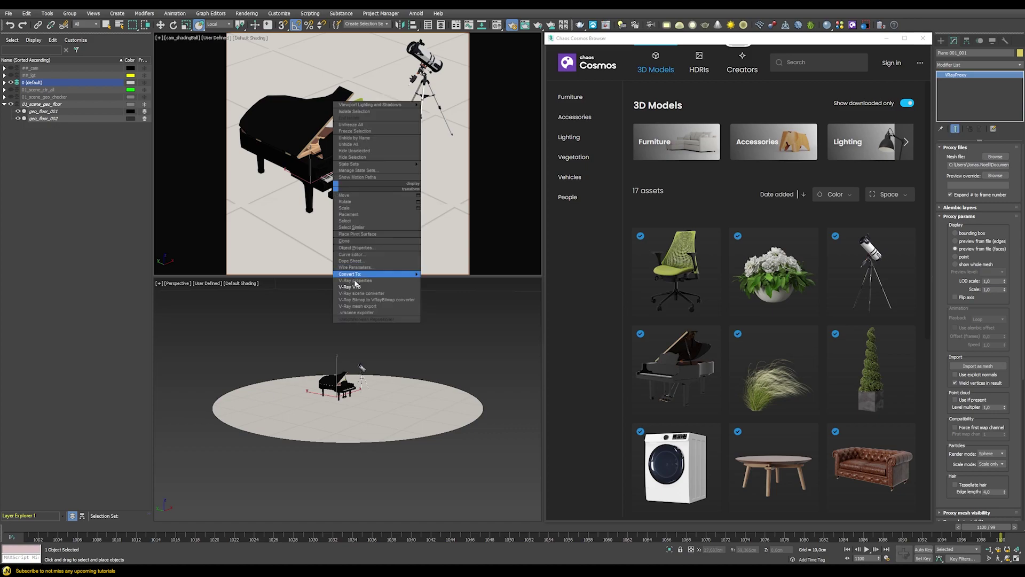
click(374, 282)
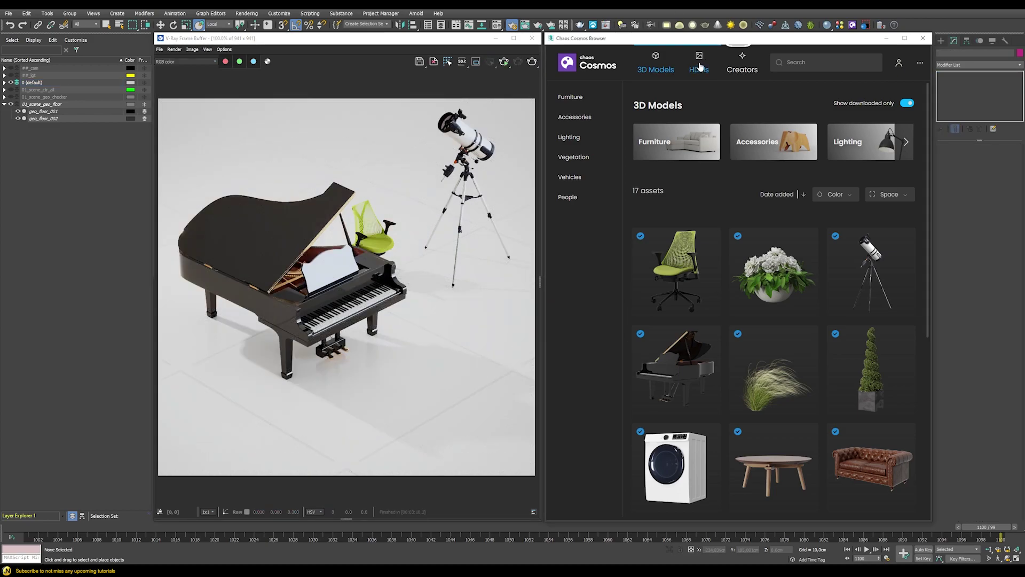
List all Cosmos HDRIs and narrow them to the Day category
click(699, 66)
click(908, 104)
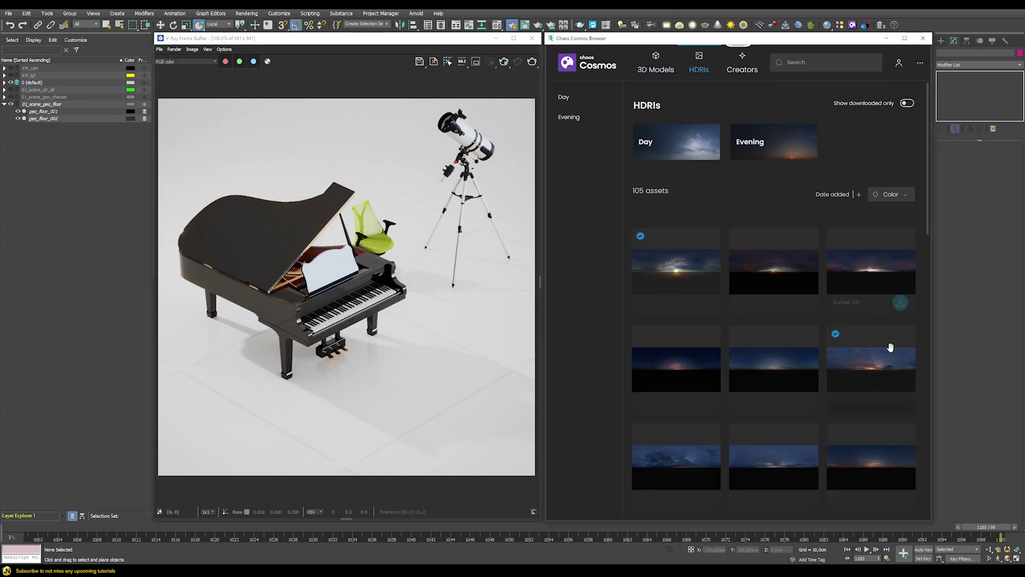
scroll(875, 355, down, 8)
scroll(871, 355, up, 10)
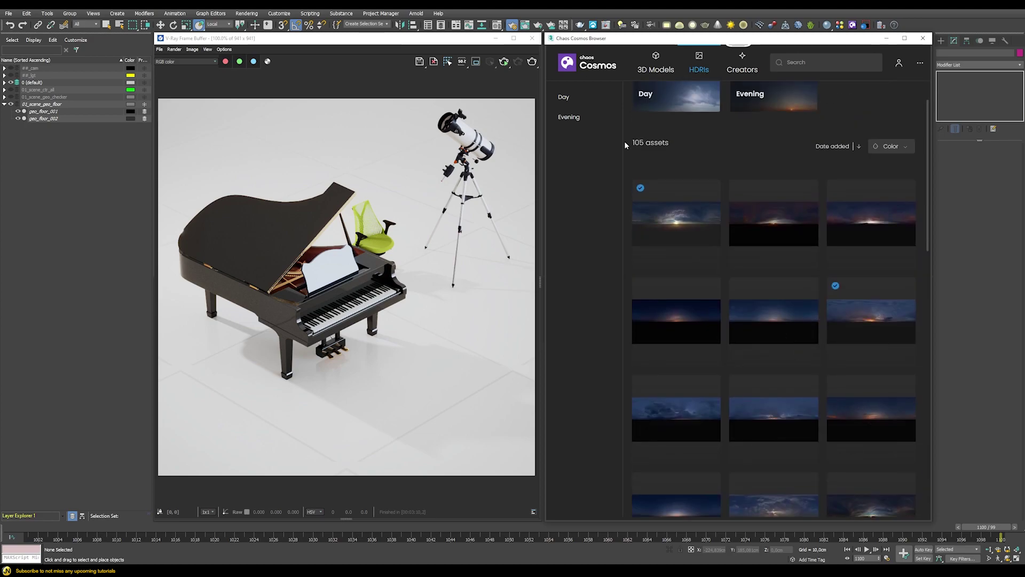
click(565, 97)
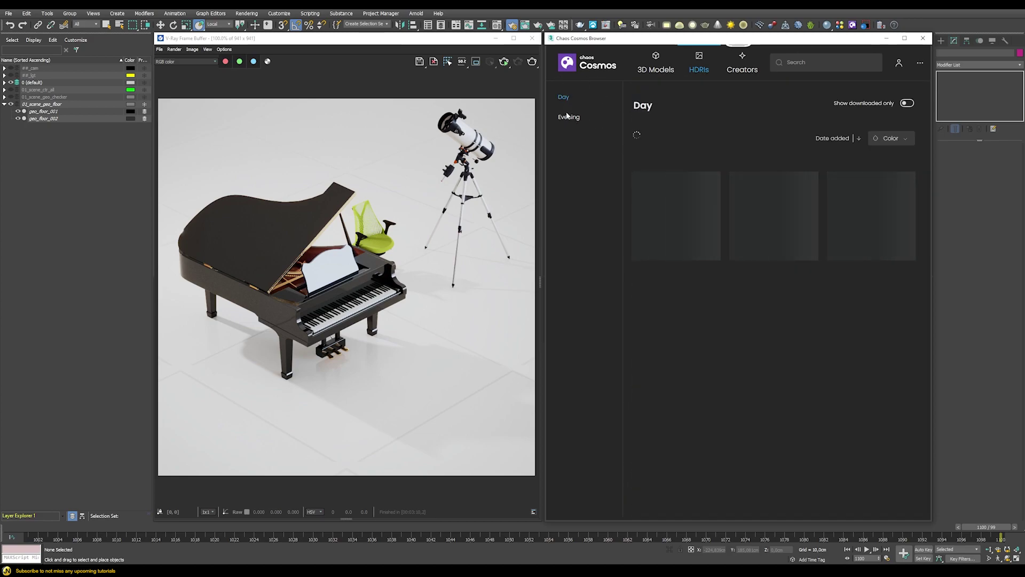
click(566, 118)
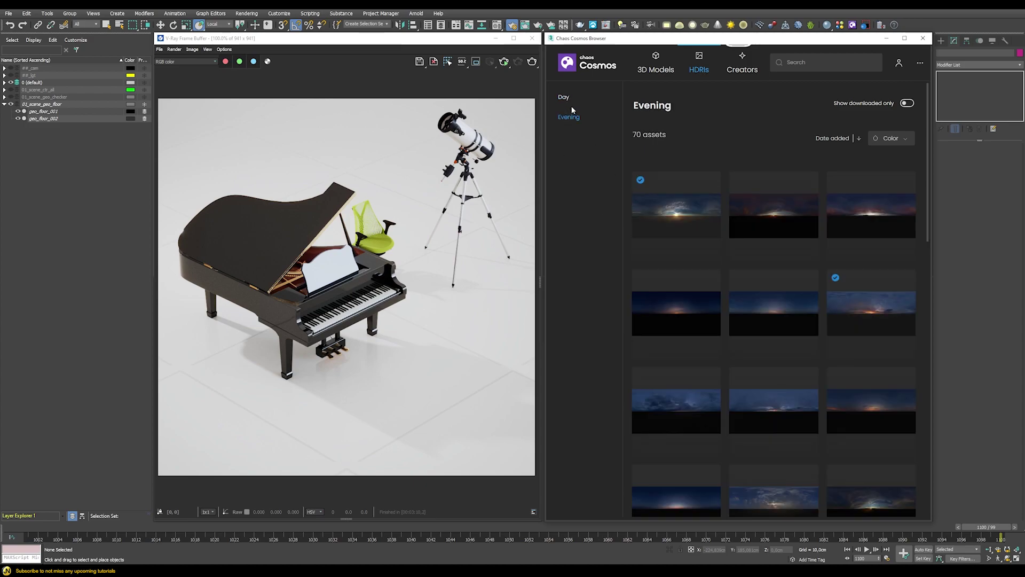
click(565, 98)
Close the frame buffer and add the Day 031 HDRI as a dome light
click(532, 38)
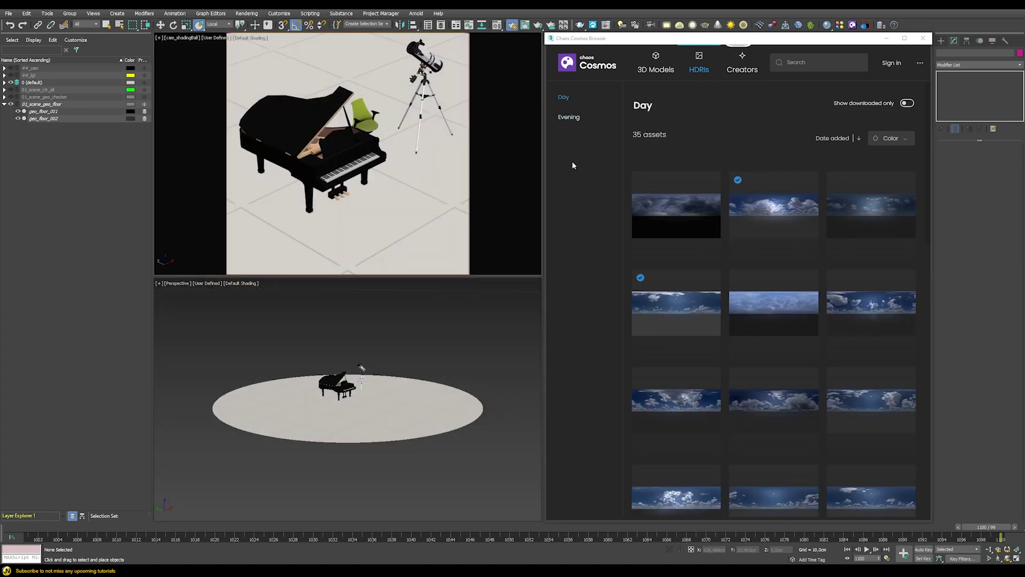
mouse_move(692, 308)
drag(692, 308, 413, 212)
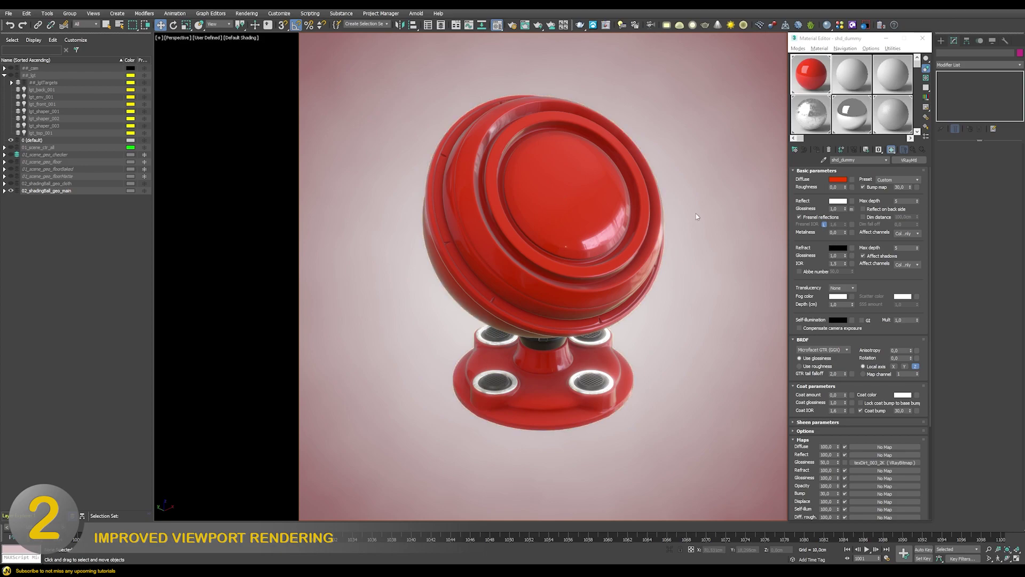
Set the red shader ball material's reflection glossiness to 0,75
mouse_move(696, 217)
alt+middle_down()
mouse_move(631, 210)
mouse_move(670, 200)
alt+middle_up()
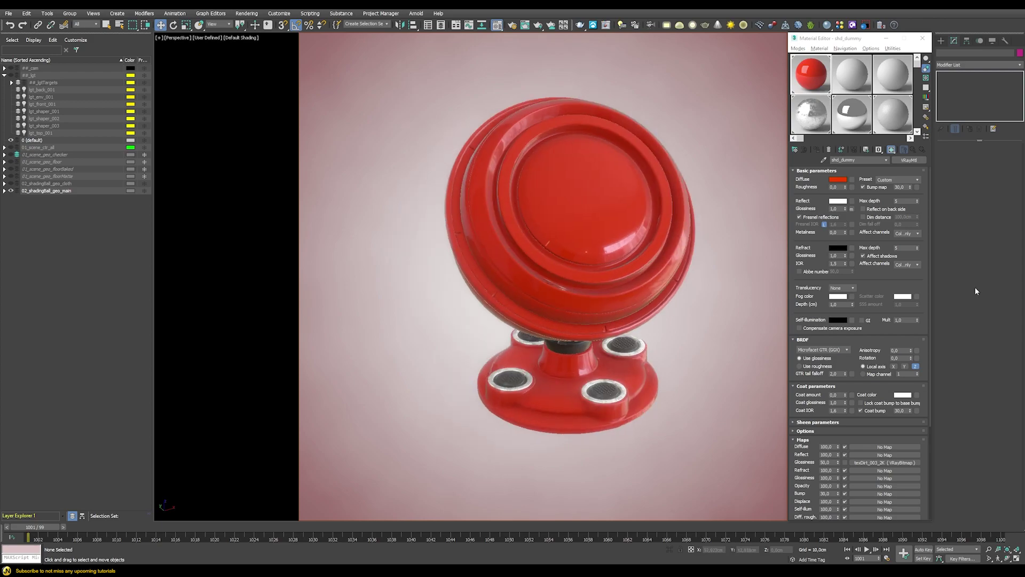
mouse_move(768, 222)
alt+middle_down()
mouse_move(573, 267)
mouse_move(556, 112)
alt+middle_up()
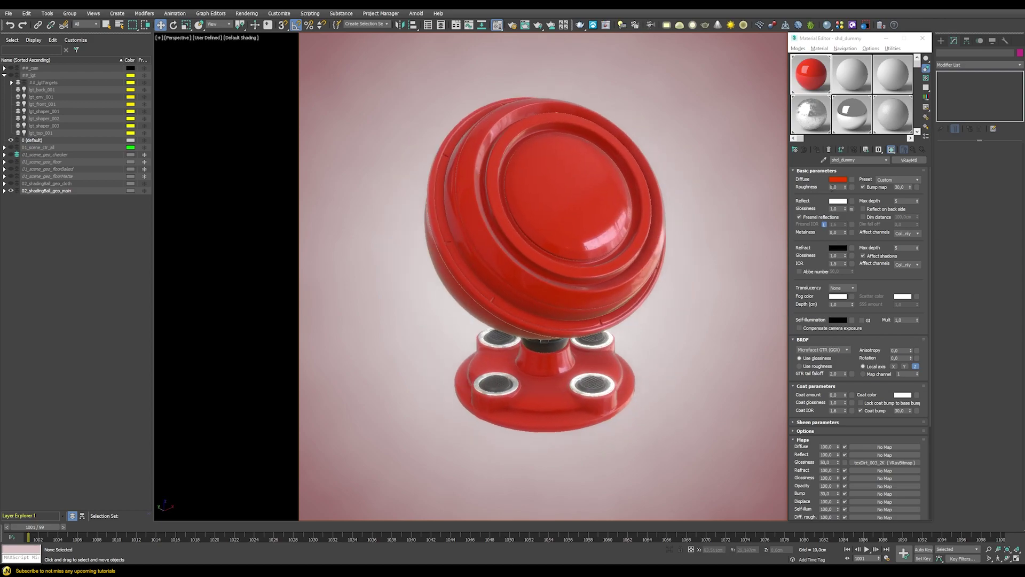
double_click(834, 209)
text(0,)
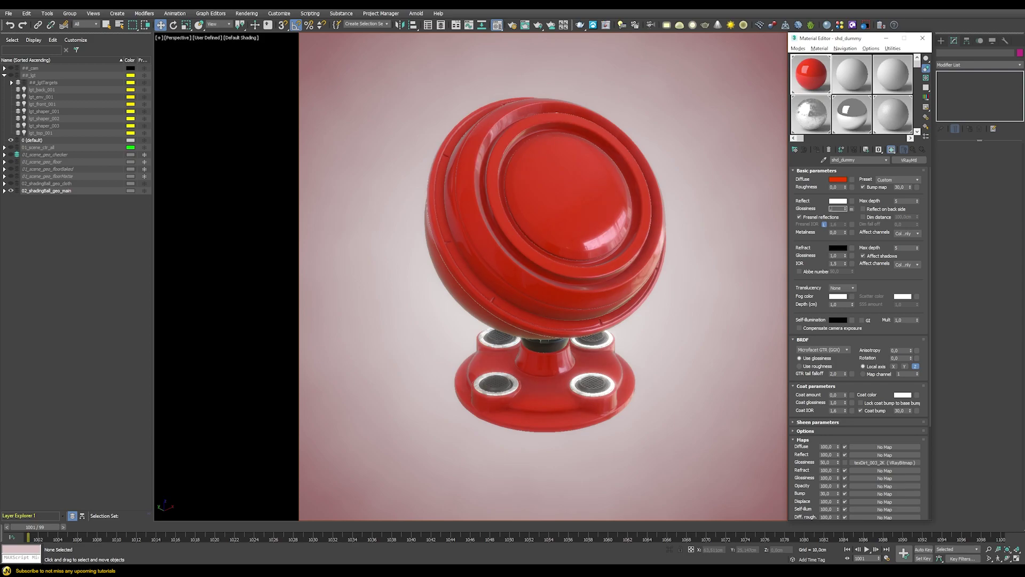
text(75)
key(Return)
Test Fresnel on/off, reset metalness to 0,0, and try IOR 3 before restoring 1,5
mouse_move(585, 232)
alt+middle_down()
mouse_move(609, 236)
mouse_move(581, 246)
mouse_move(570, 233)
alt+middle_up()
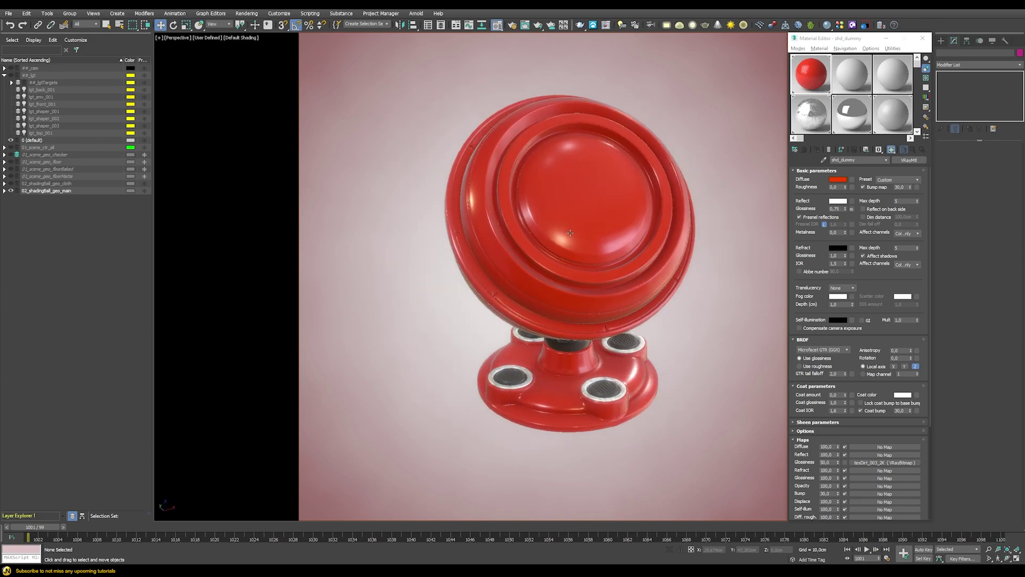
click(799, 217)
click(799, 217)
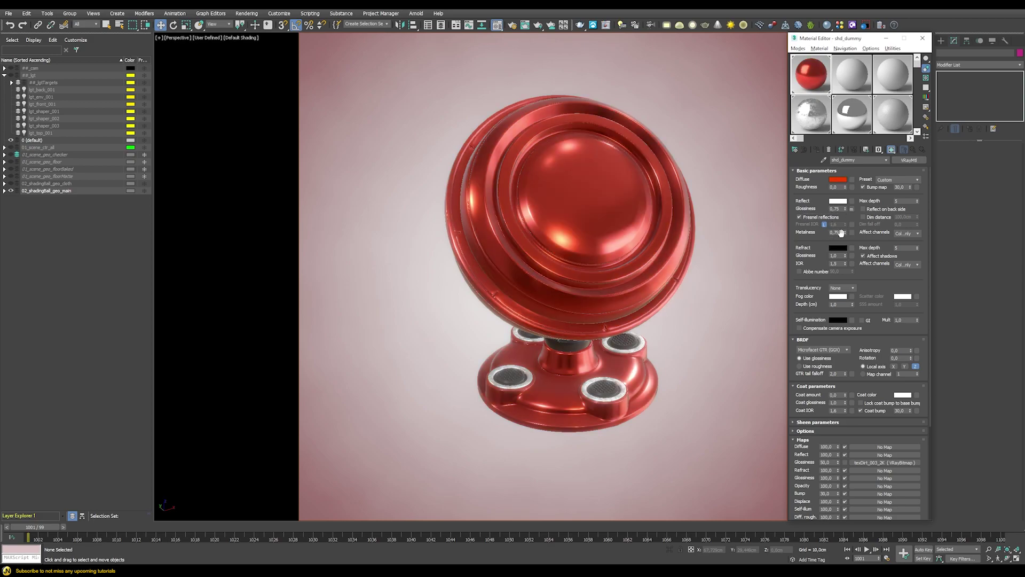
right_click(844, 233)
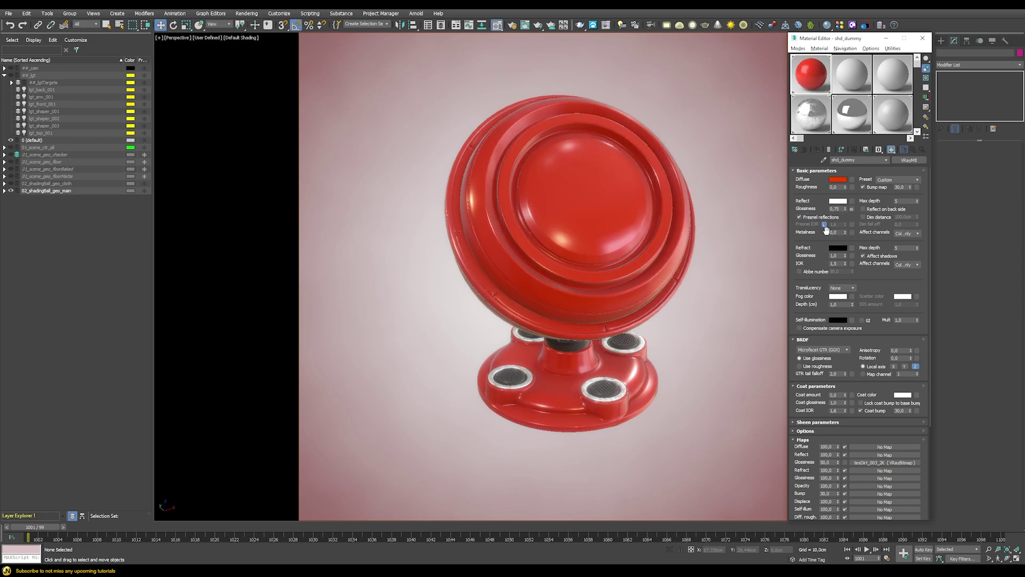
double_click(837, 263)
text(3)
key(Return)
text(1)
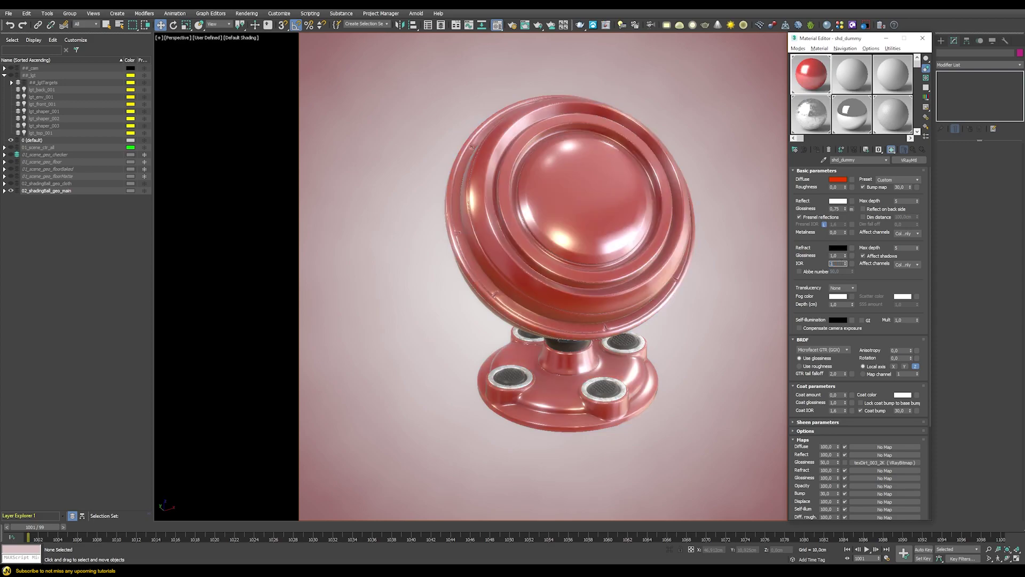
text(,5)
key(Return)
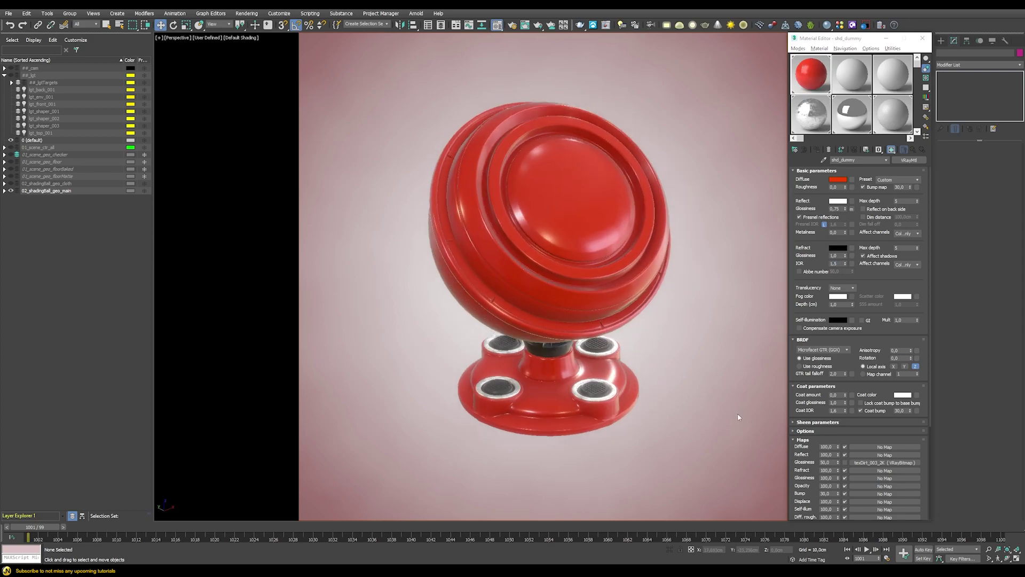
Enable the glossiness map for scratched, uneven reflections and inspect the ball
click(844, 462)
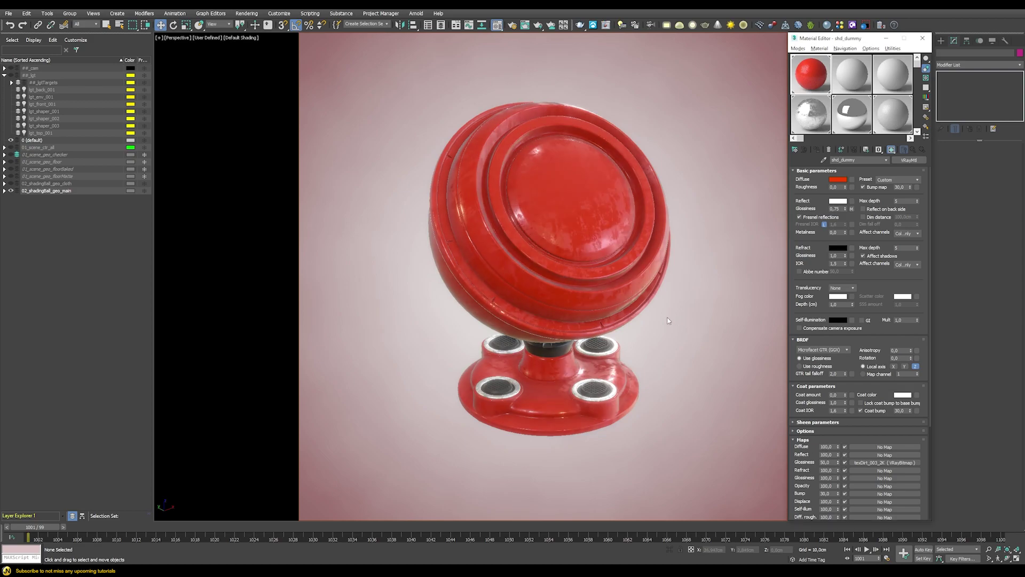
alt+middle_drag(668, 320, 540, 230)
scroll(563, 216, up, 3)
scroll(541, 229, down, 4)
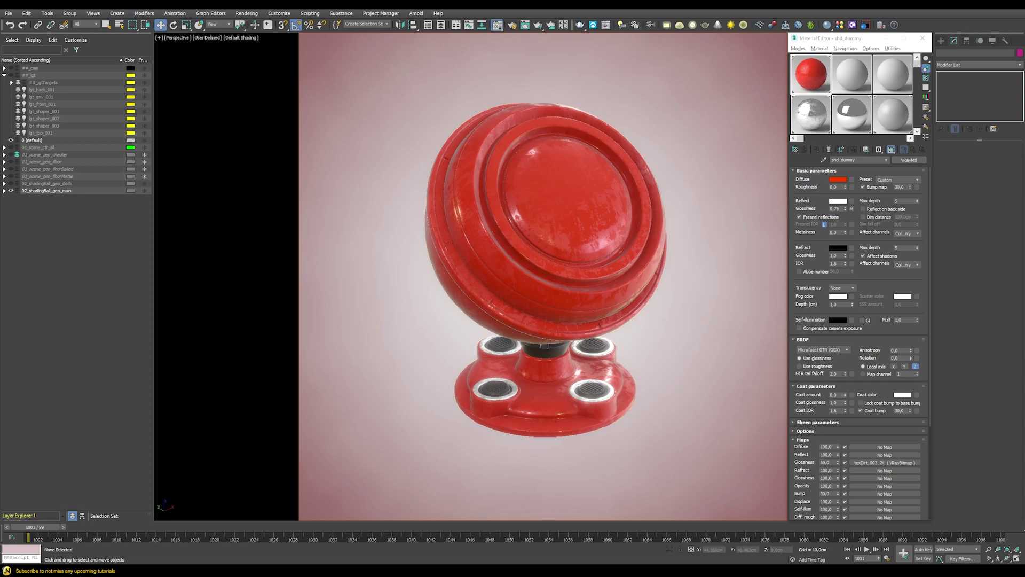
Open the V-Ray Frame Buffer from the viewport quad menu for the glass scene
right_click(376, 203)
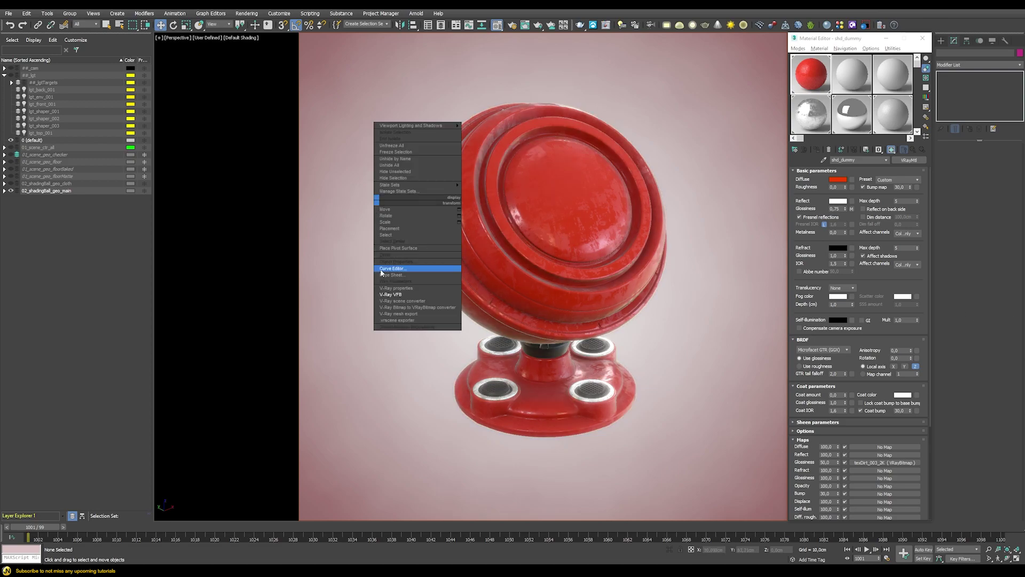
click(390, 295)
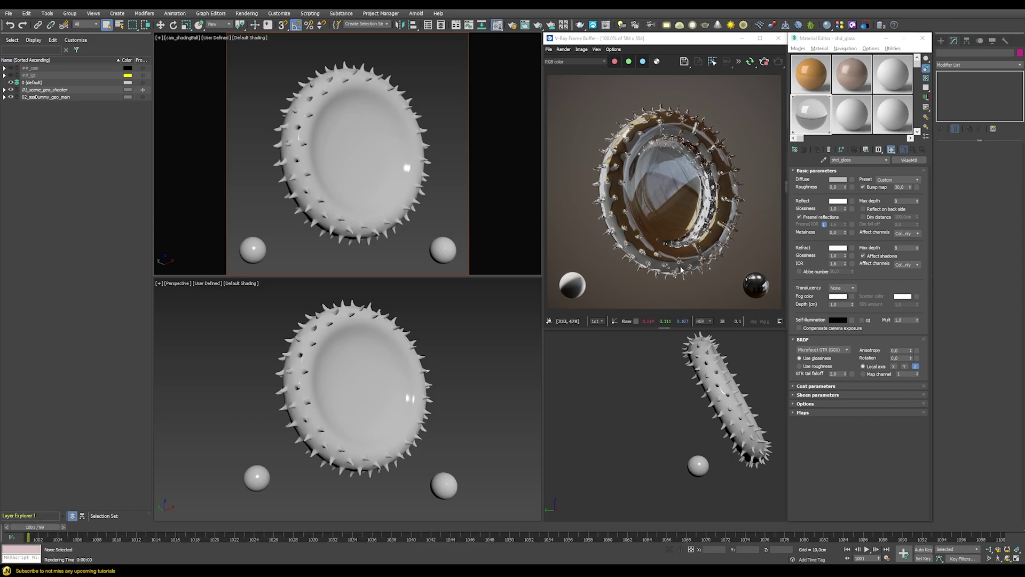
Set the glass fog colour to pink with a 10 cm fog depth
click(837, 296)
click(672, 390)
click(687, 427)
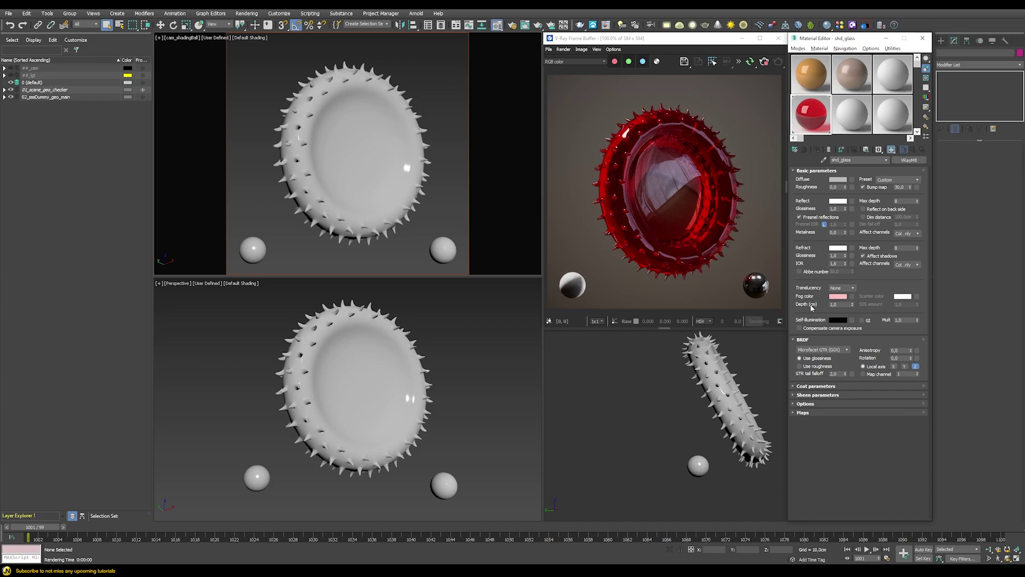
click(844, 305)
key(Return)
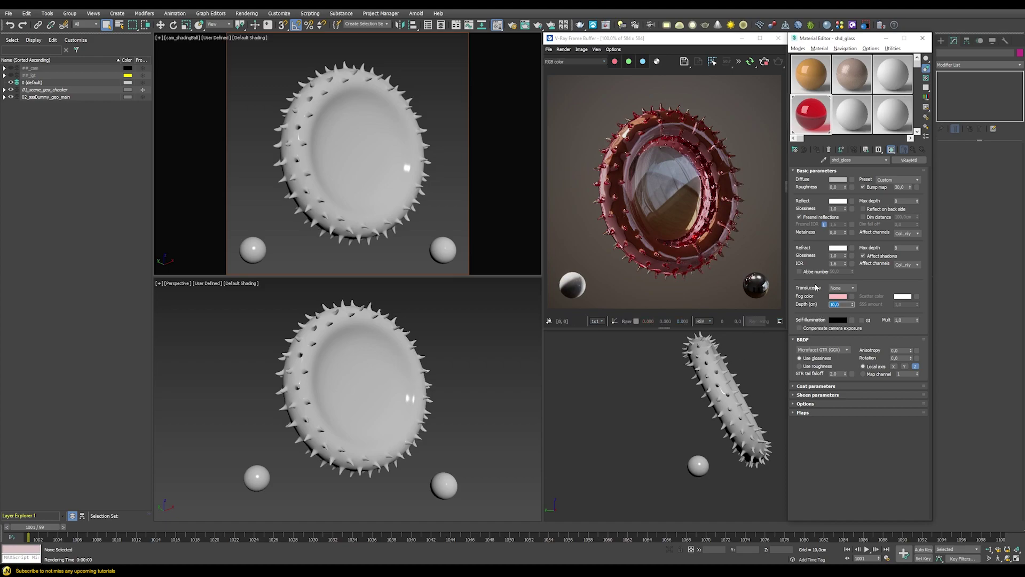
Compare fog depths of 100 and 0,1 cm before returning to 10 cm
text(100)
key(Return)
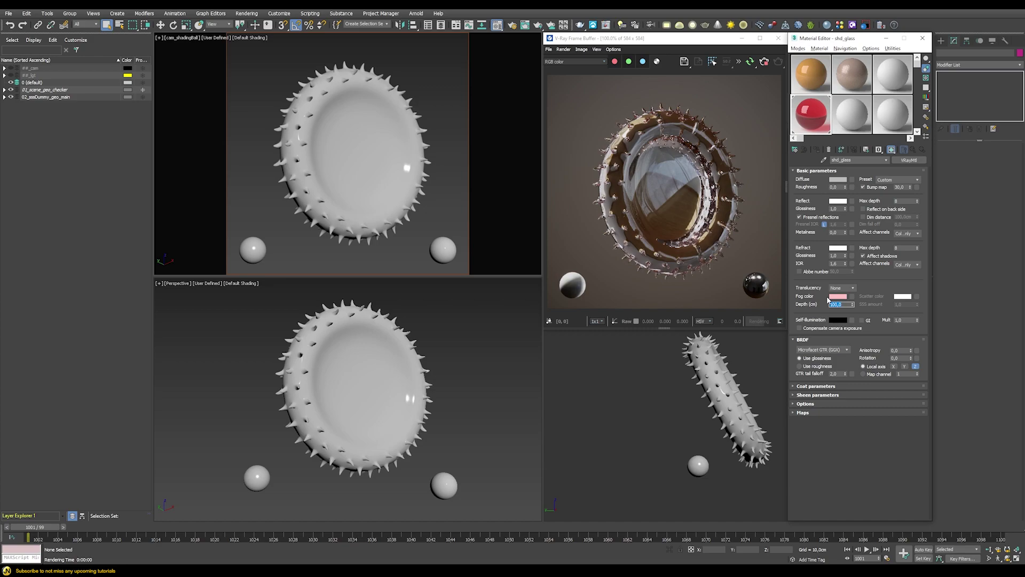
click(836, 304)
text(0,1)
key(Return)
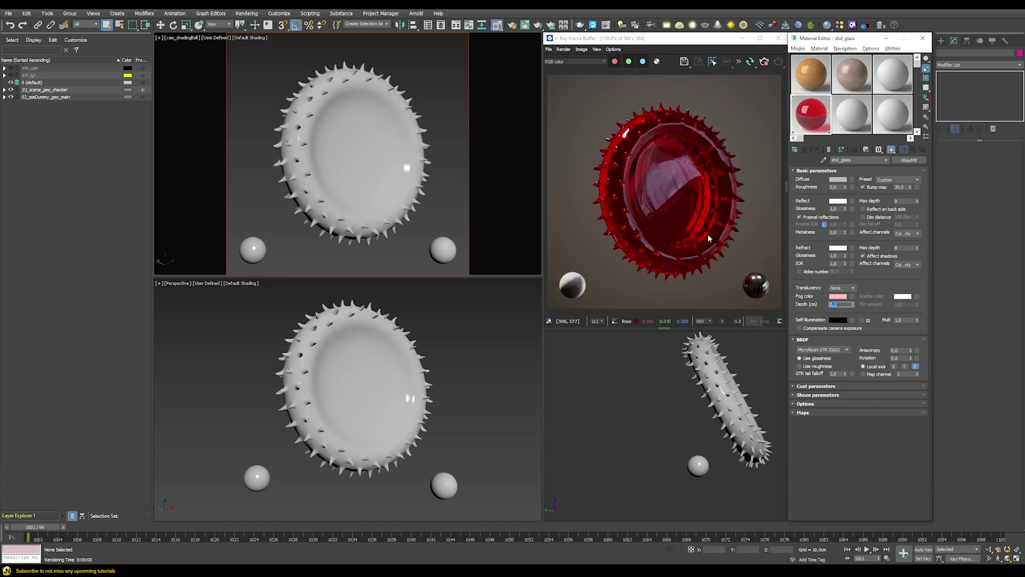
text(10)
key(Return)
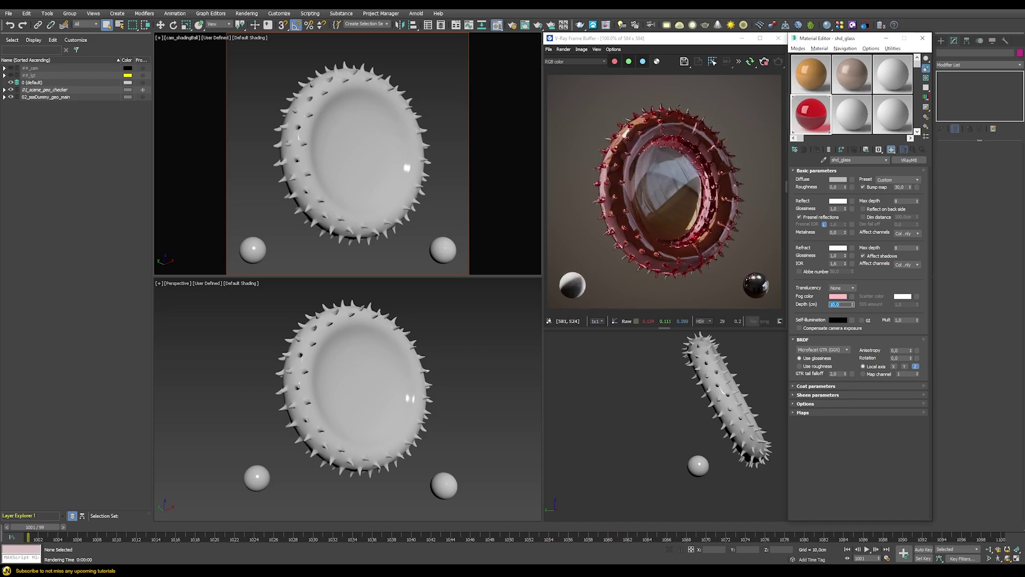
click(850, 287)
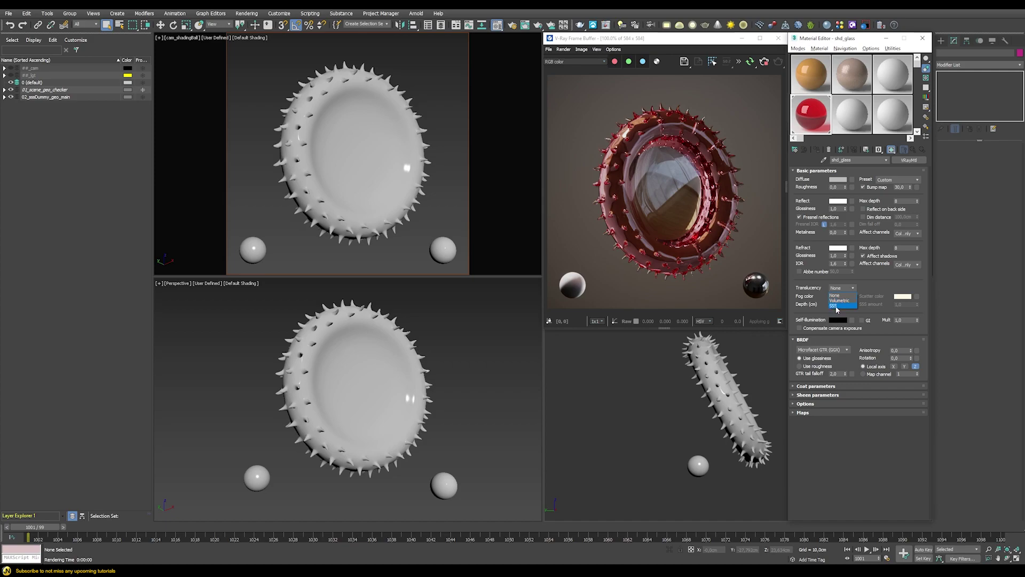
Switch the glass translucency mode to Volumetric
key(Escape)
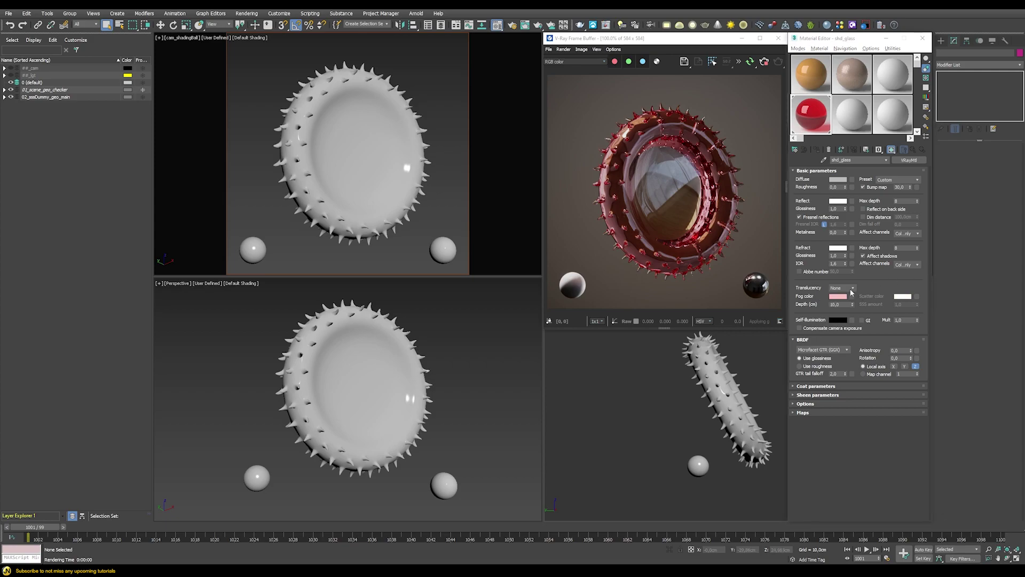
click(848, 288)
click(838, 301)
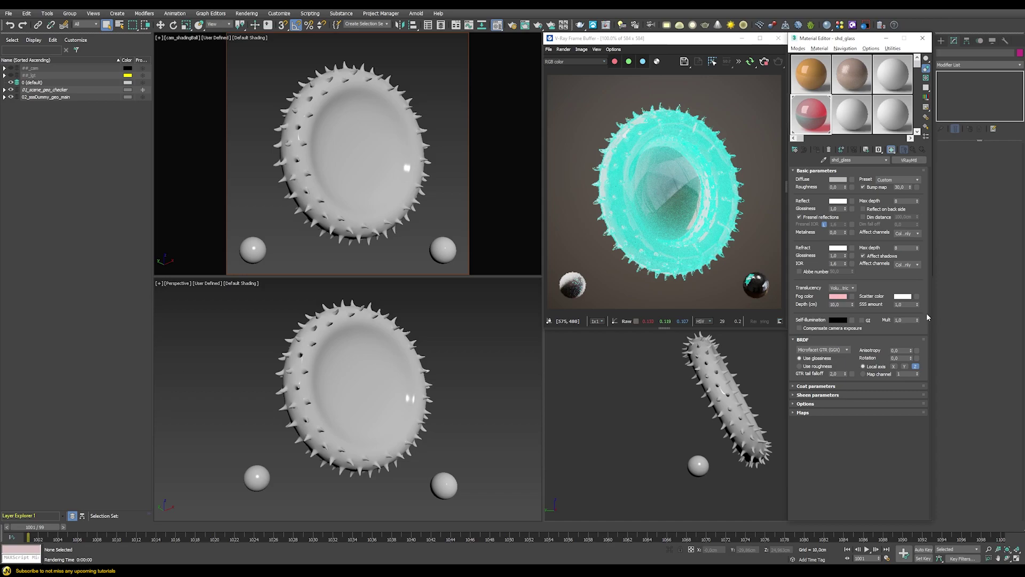
Darken the fog colour to 146,79,79 and set the fog depth to 1,0 cm
click(838, 296)
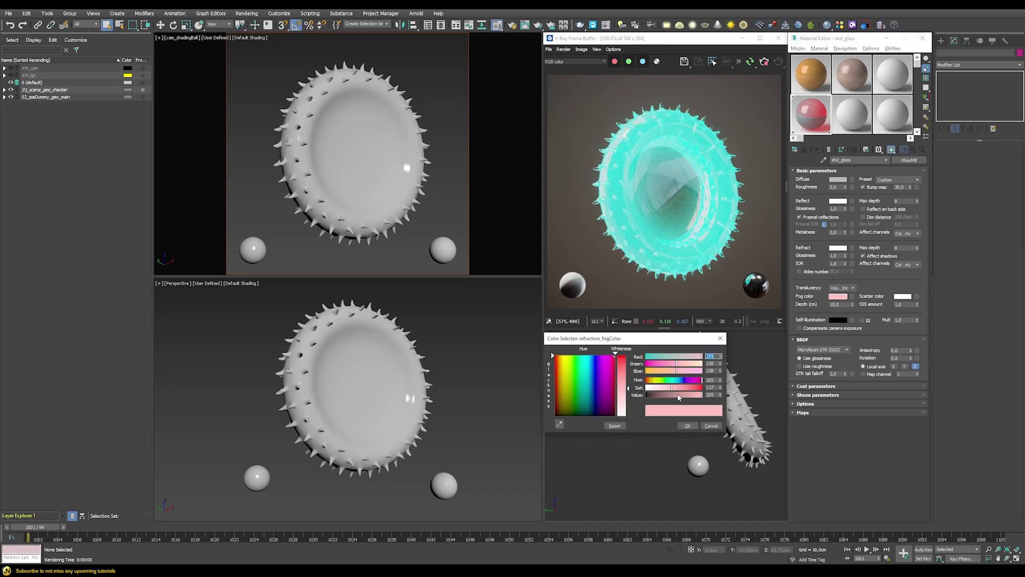
click(678, 395)
click(688, 425)
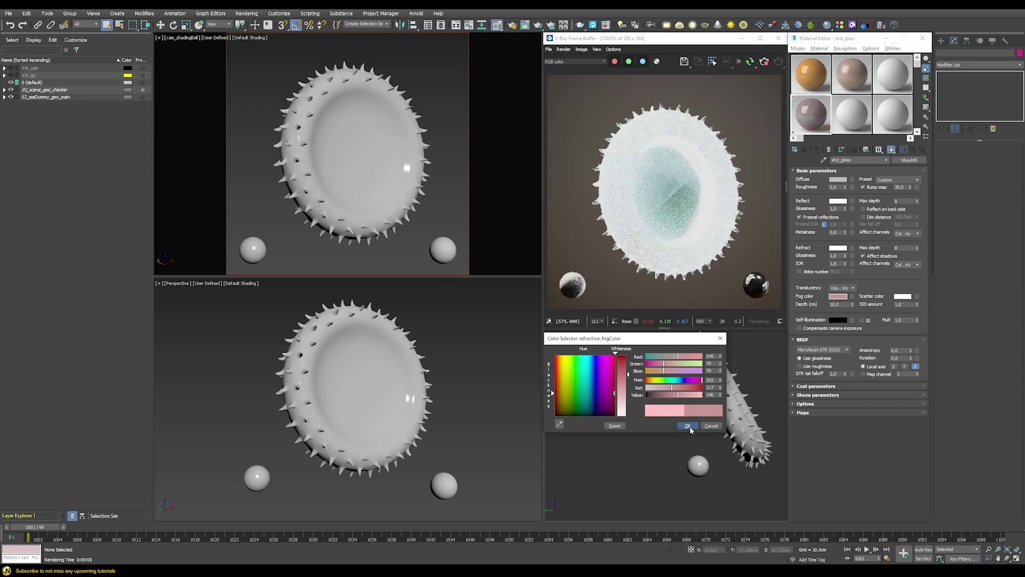
double_click(844, 304)
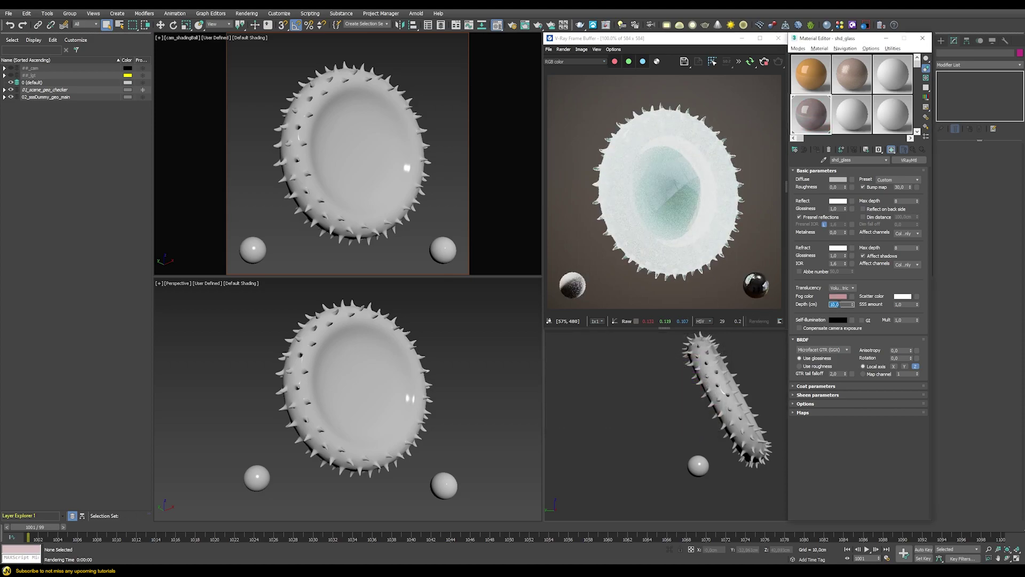
text(1,0)
key(Return)
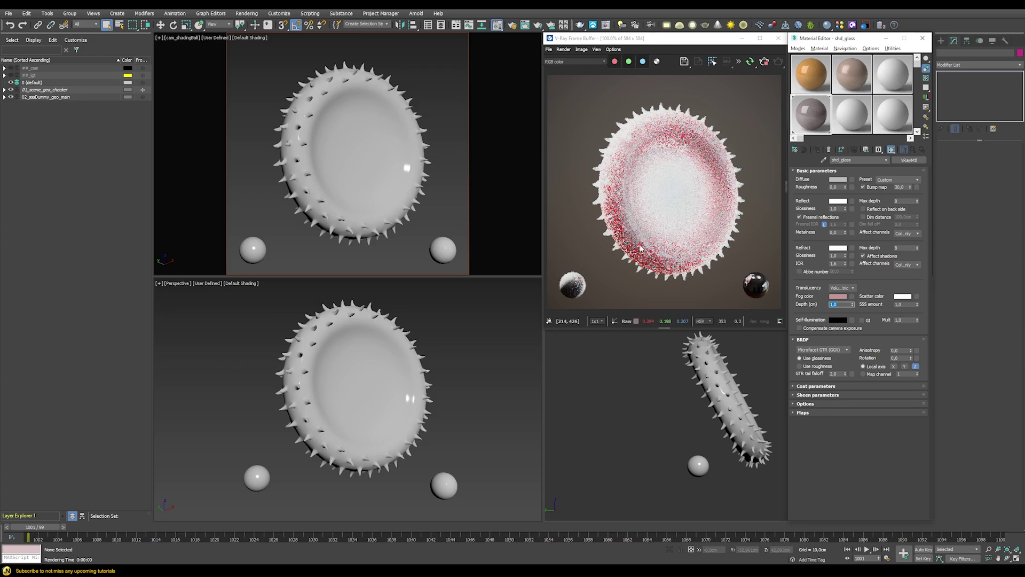
Tint the scatter colour pale yellow with saturation 49 and hue 36
click(901, 296)
click(657, 388)
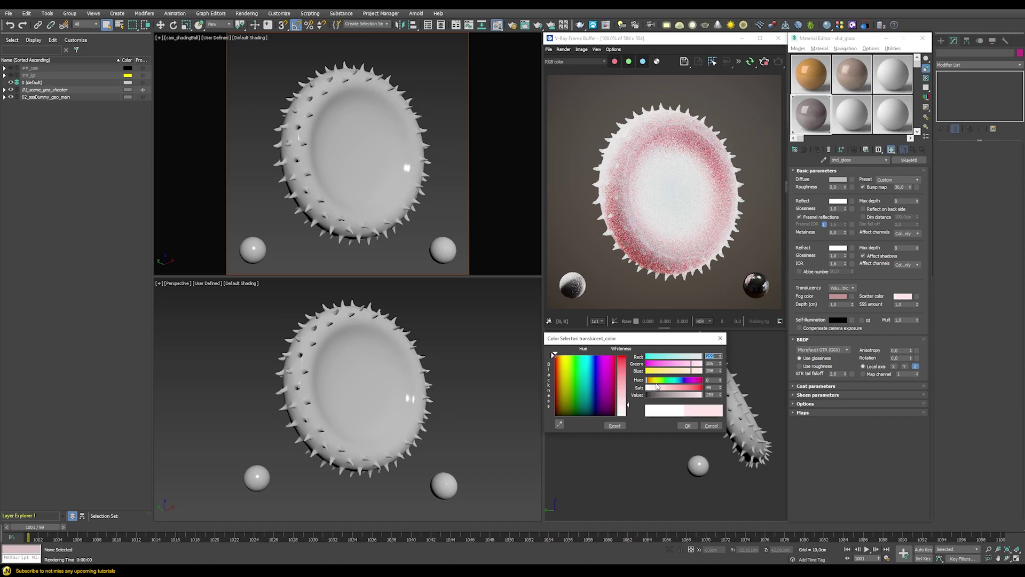
click(655, 381)
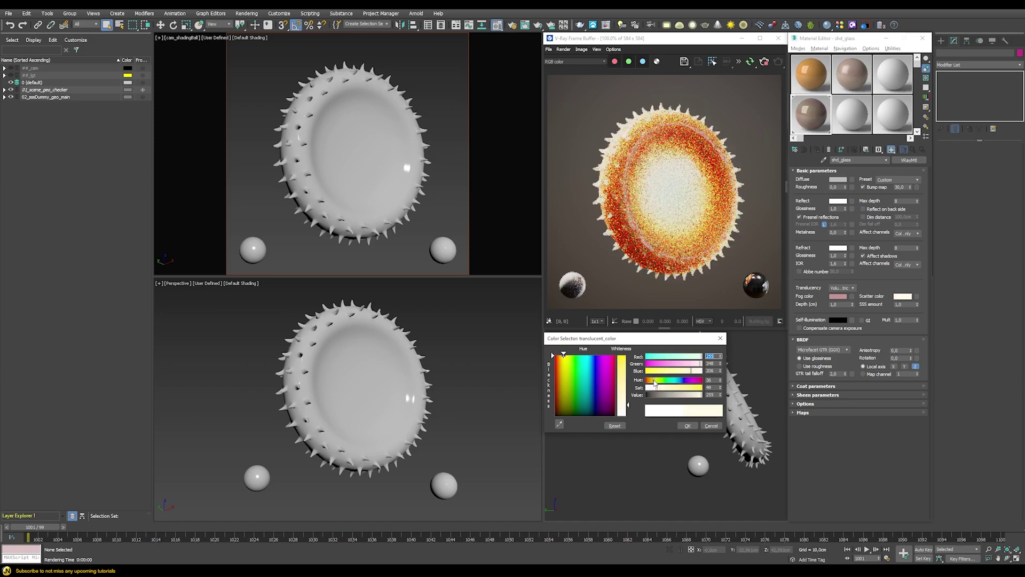
click(687, 425)
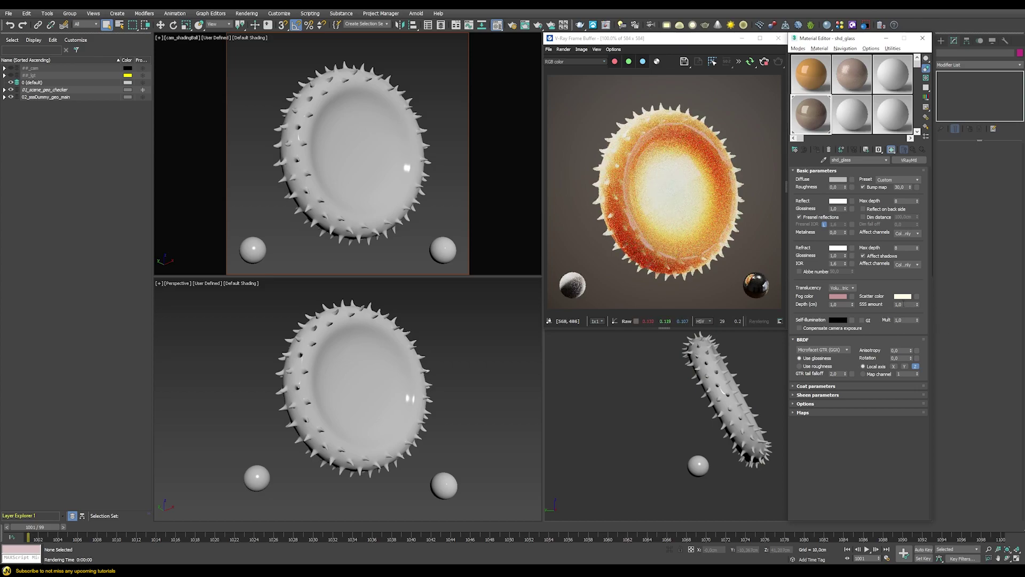
Try SSS amounts of 0 and 0,5, then restore it to 1,0
double_click(904, 304)
text(0)
key(Return)
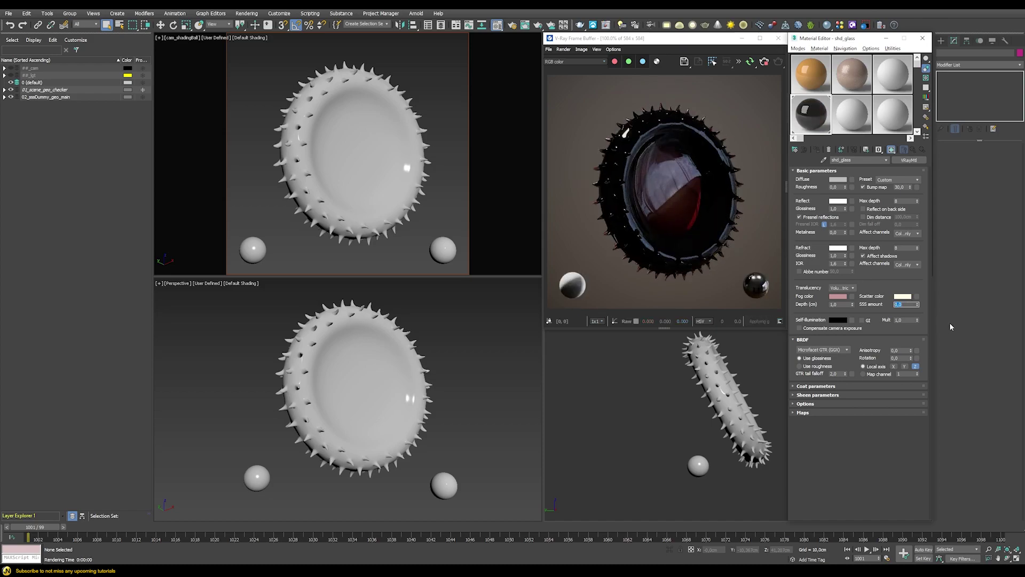
text(1)
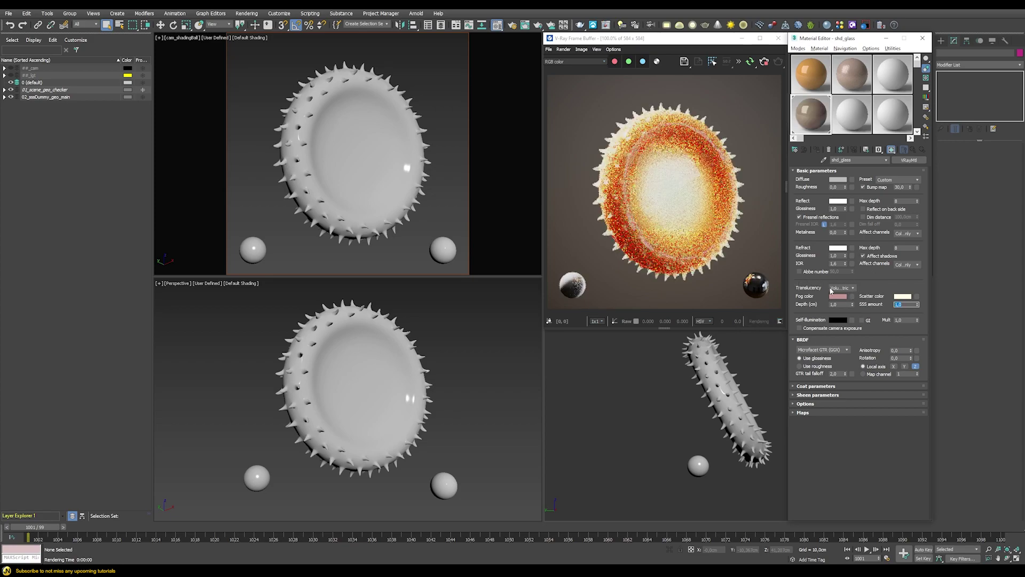
text(0,5)
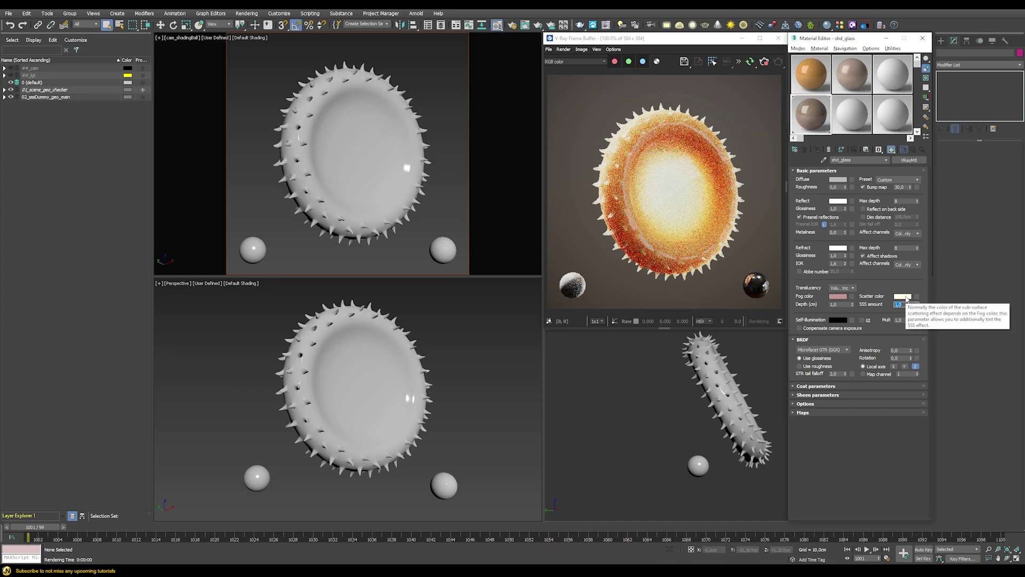
key(Return)
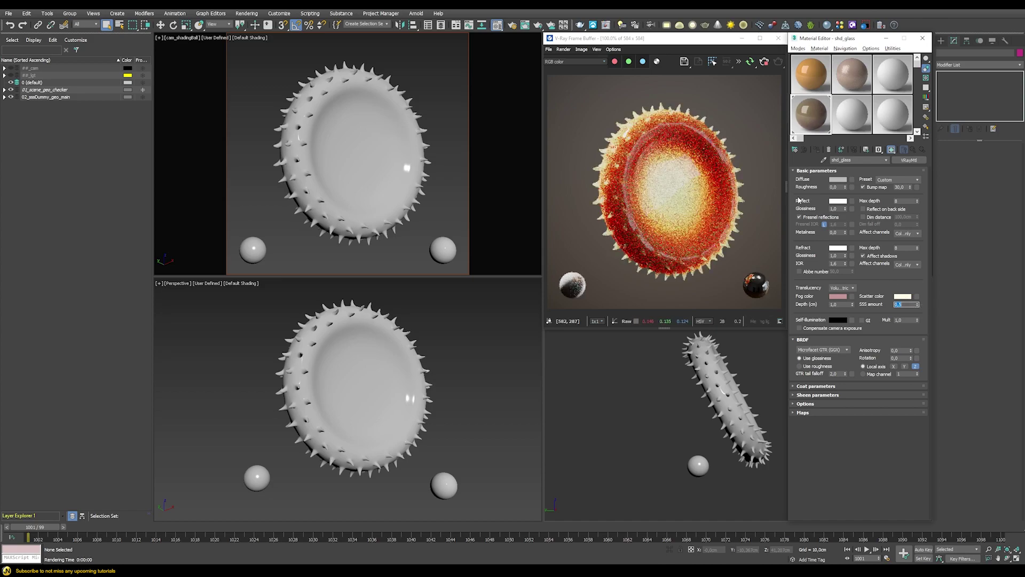
key(ctrl+z)
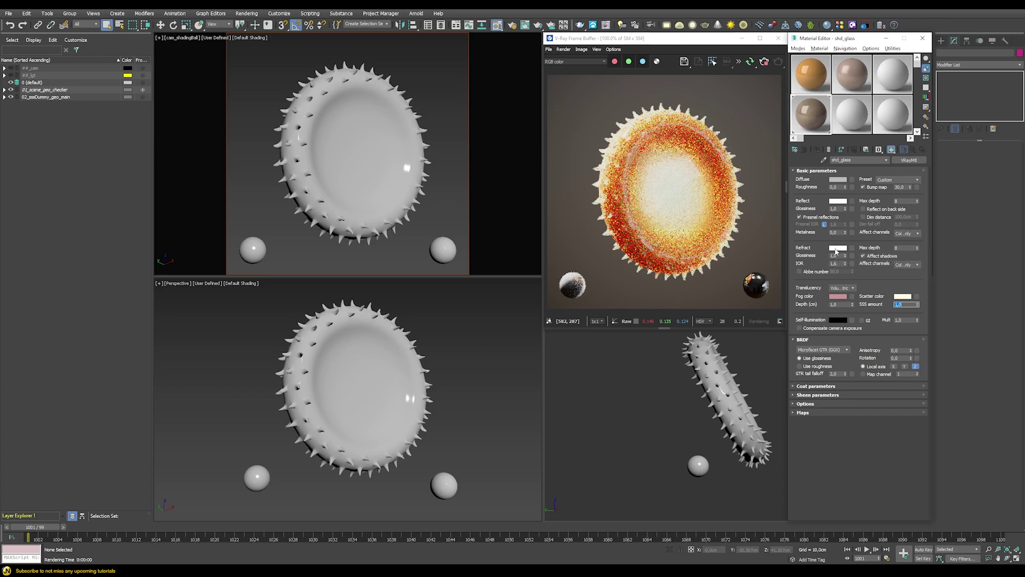
Darken the refraction colour to grey 144 and set refraction glossiness to 0,4
click(833, 249)
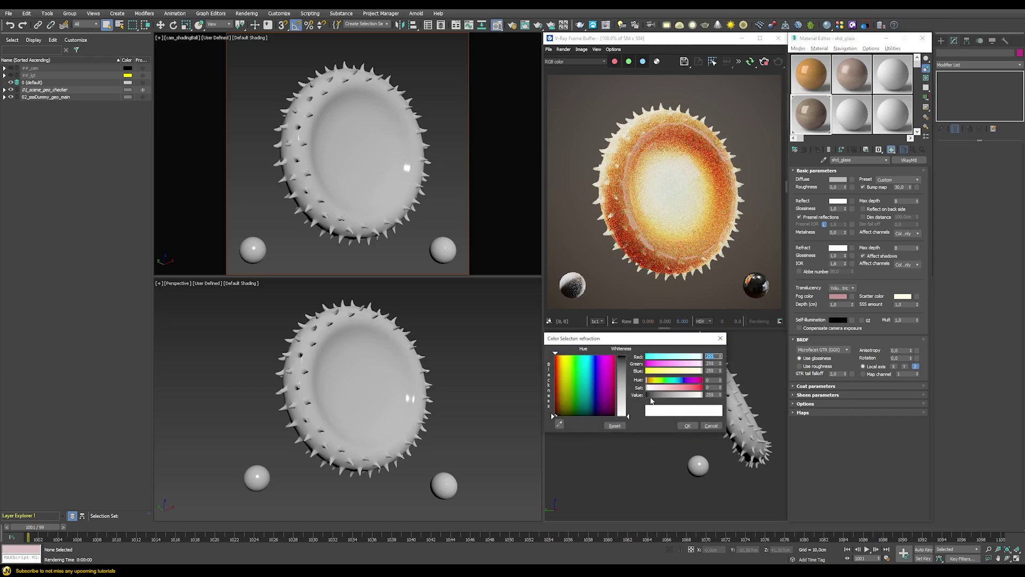
drag(652, 395, 677, 395)
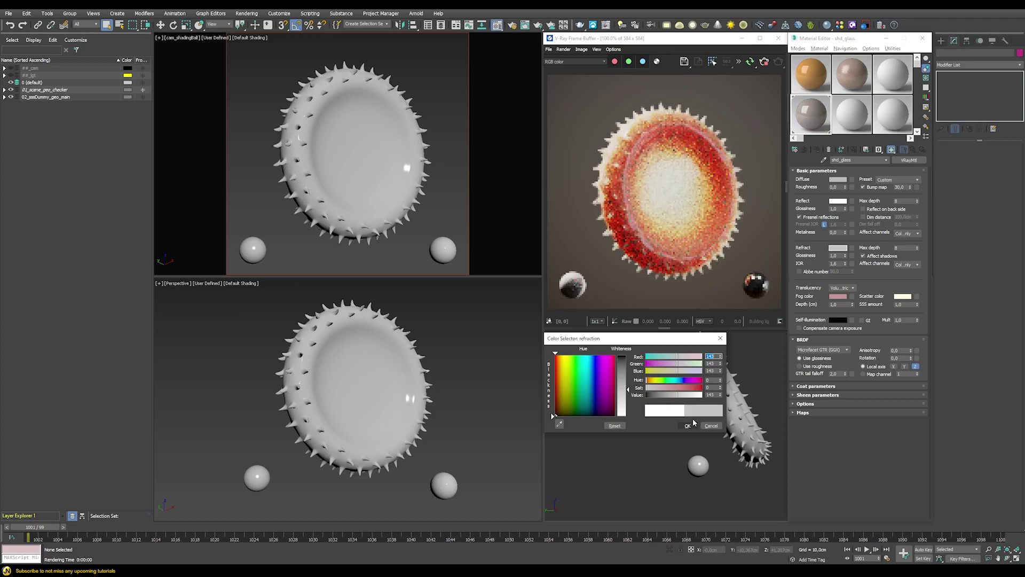
key(Return)
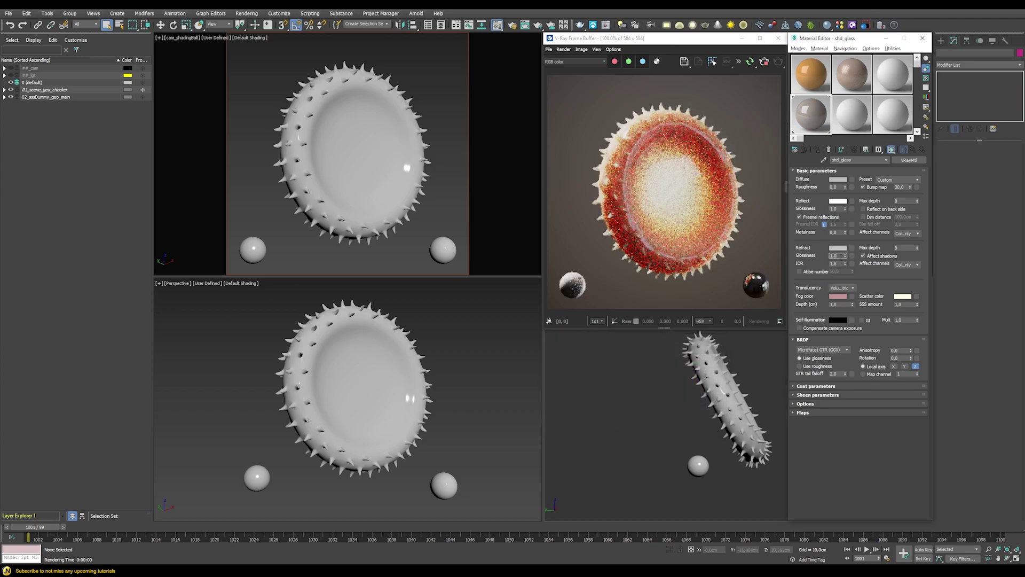
text(0,4)
key(Return)
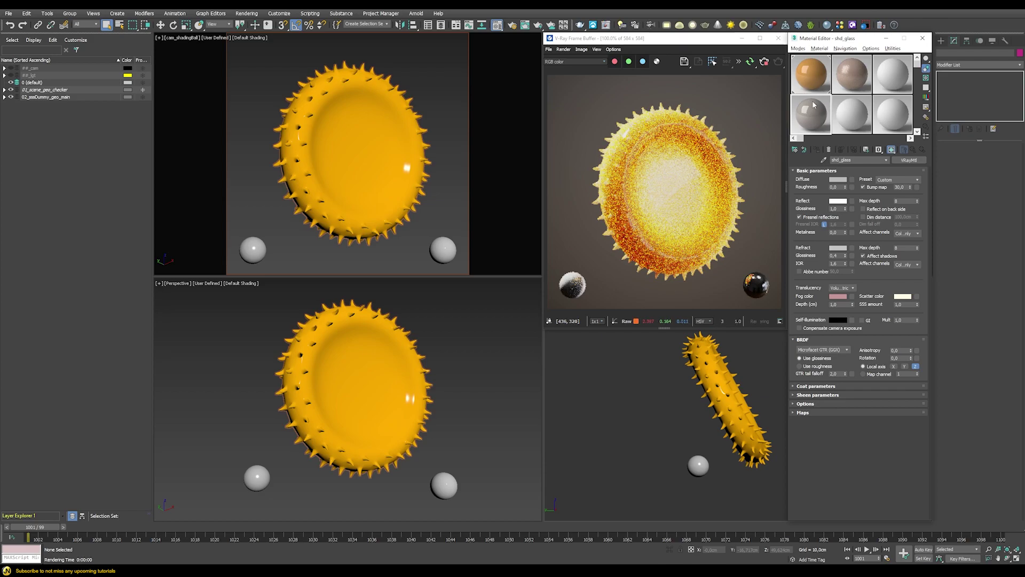
Inspect the shd_orangeJuice and shd_skin materials, then apply shd_skin to the spiky object
click(811, 76)
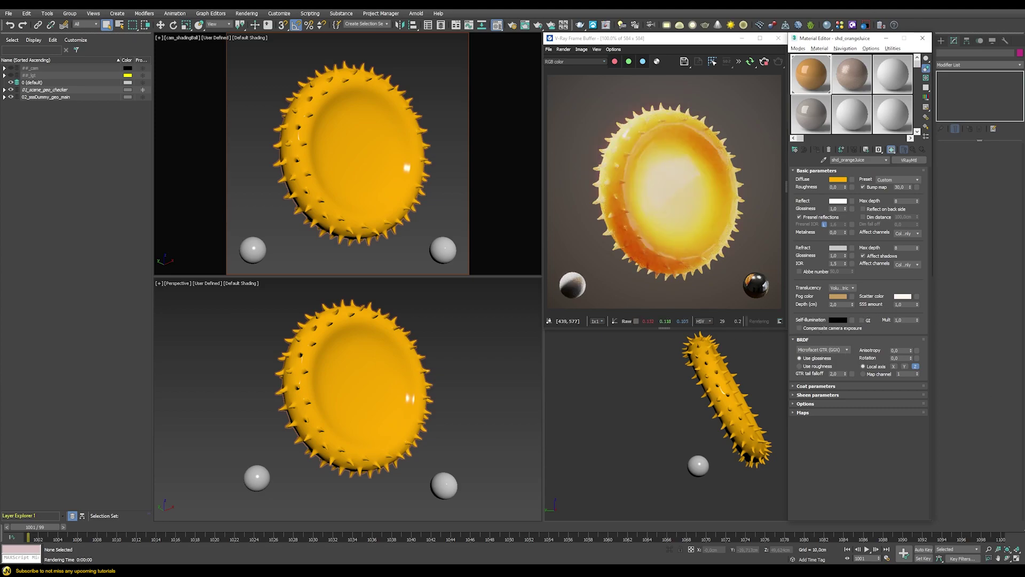
click(854, 79)
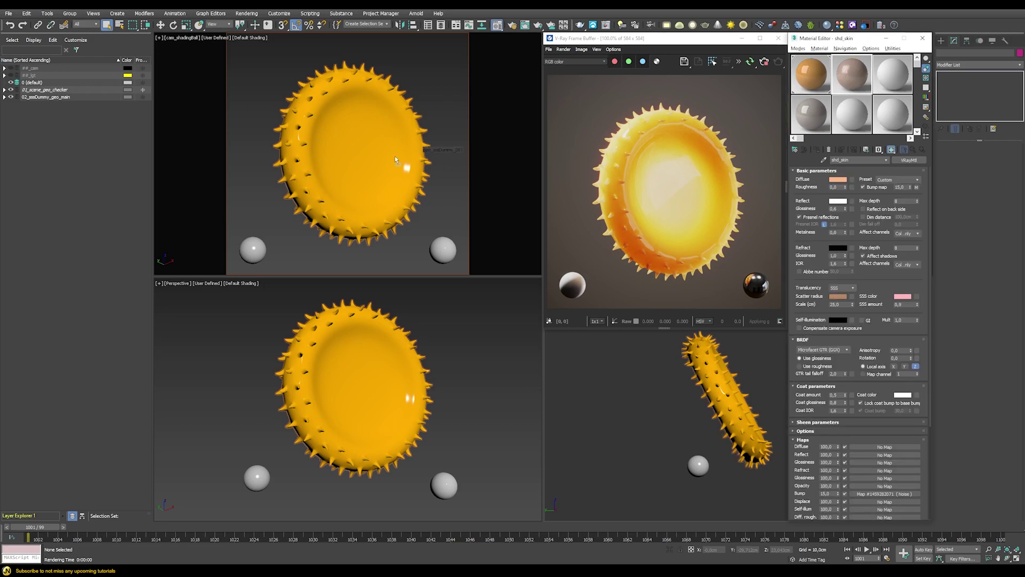
drag(854, 79, 394, 155)
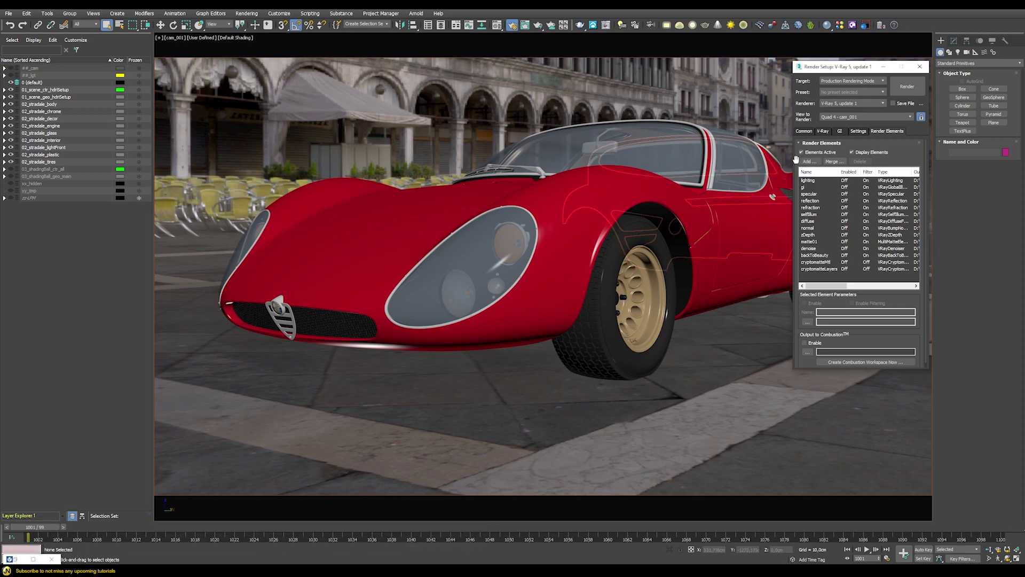
click(807, 162)
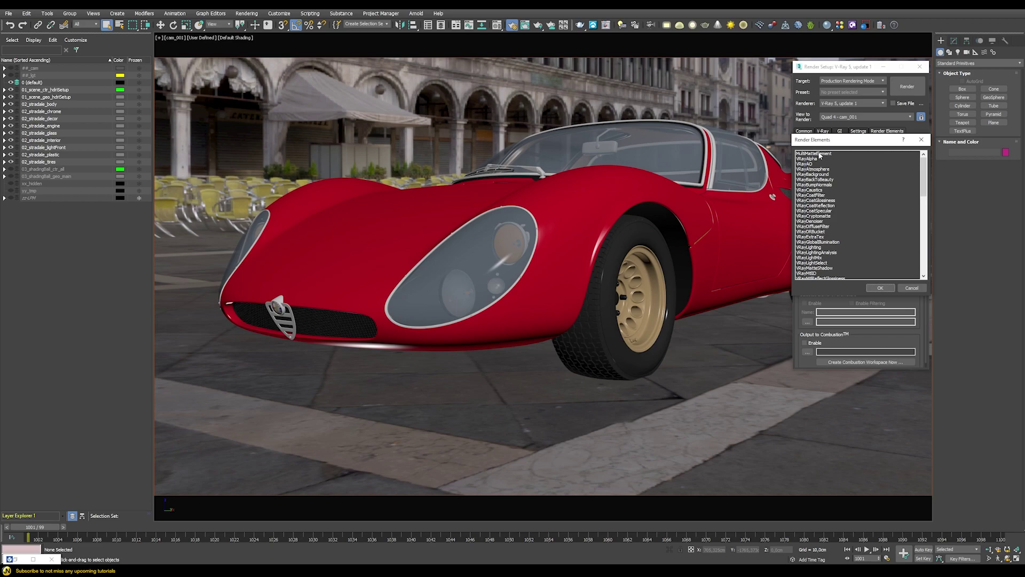
click(815, 153)
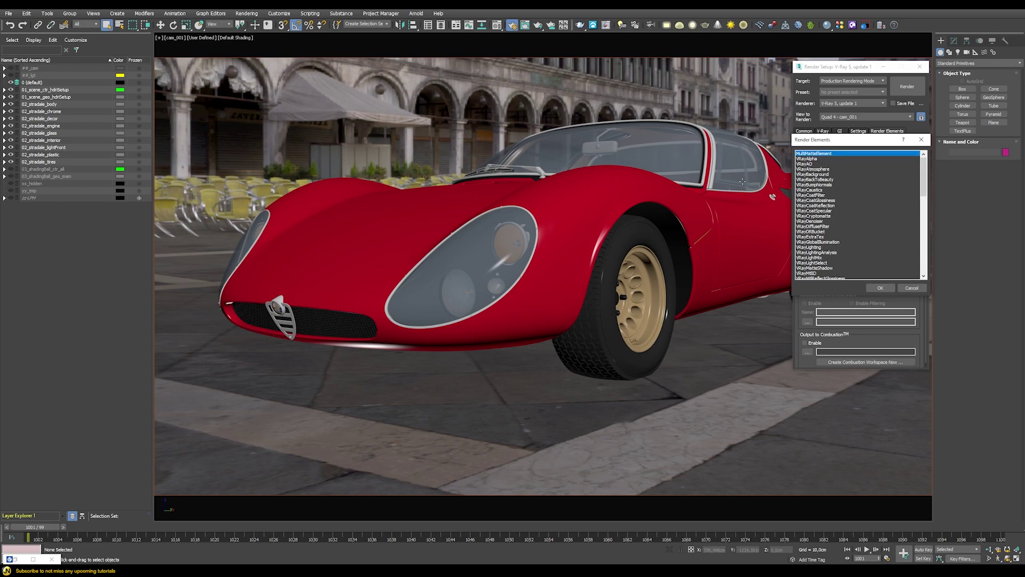
click(815, 216)
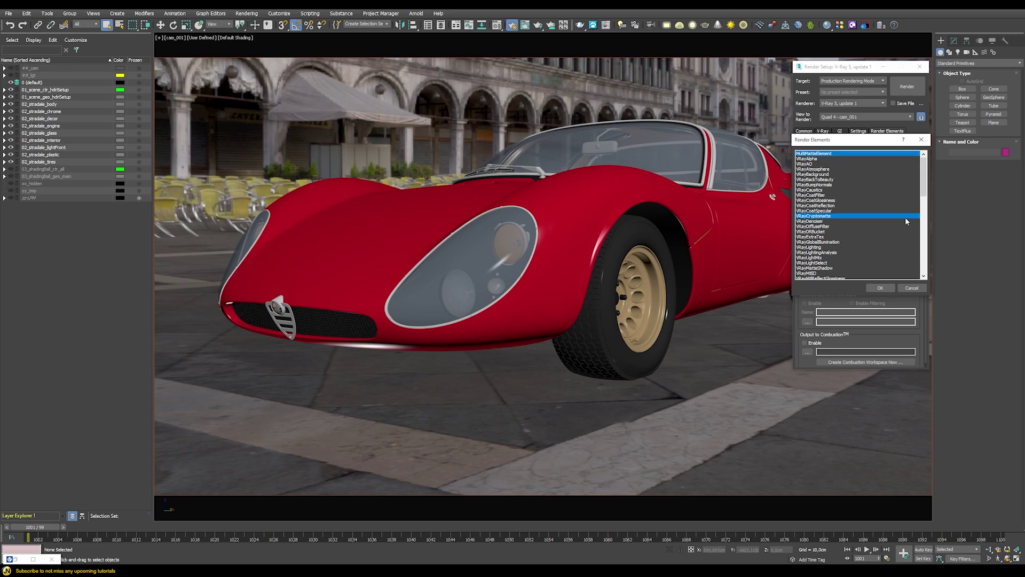
drag(923, 177, 924, 201)
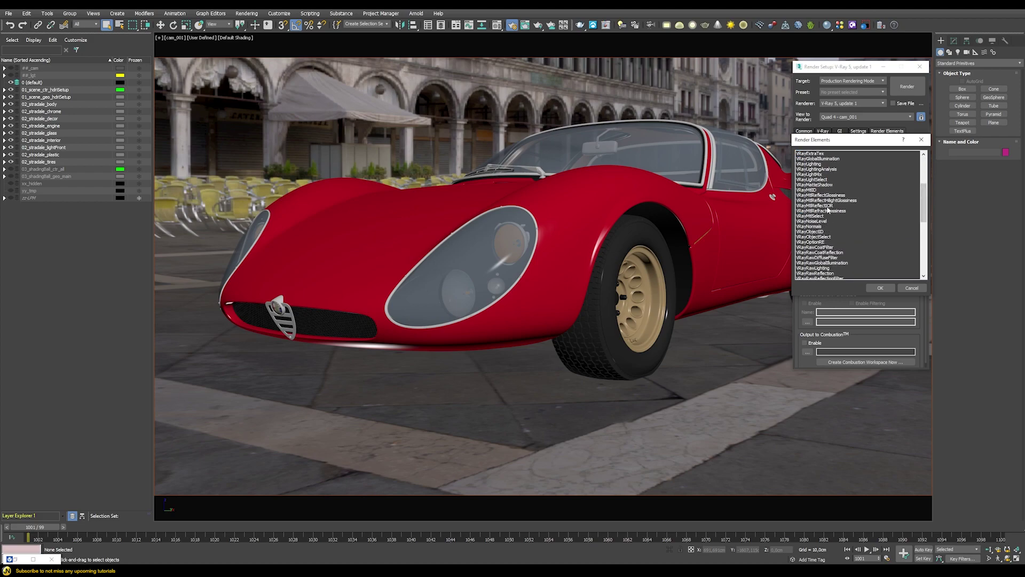
click(813, 190)
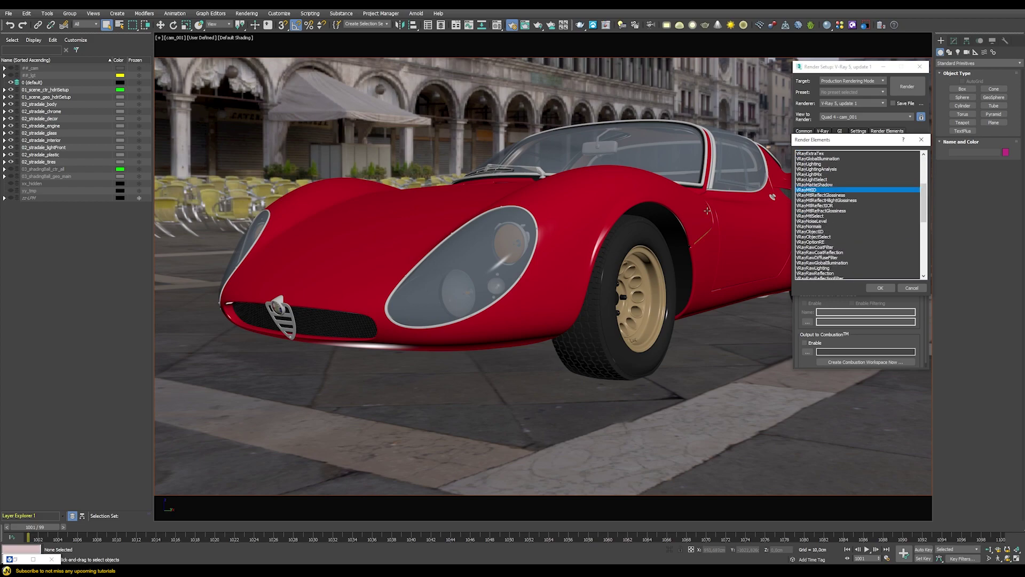
ctrl+click(817, 232)
key(Return)
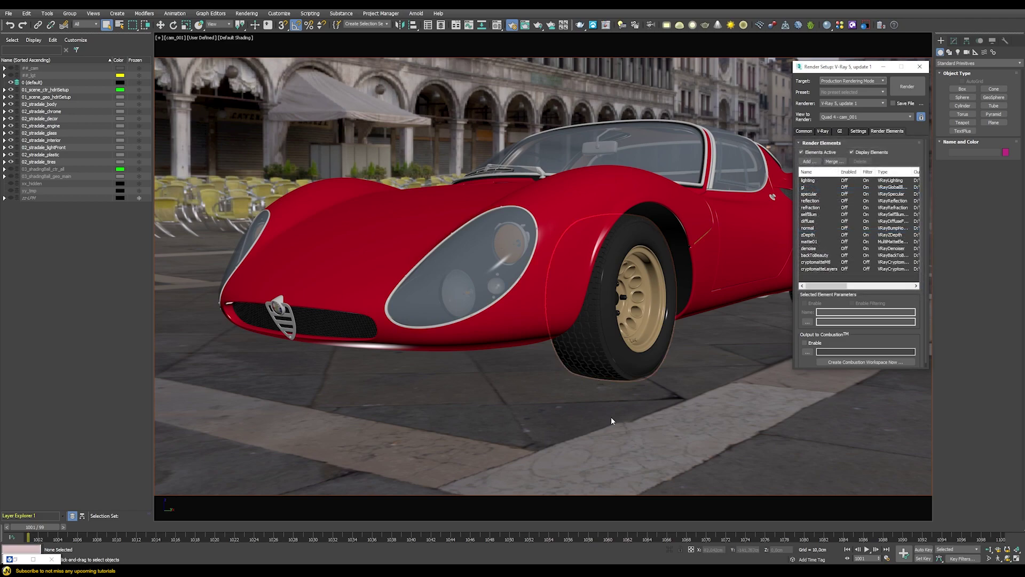
click(789, 257)
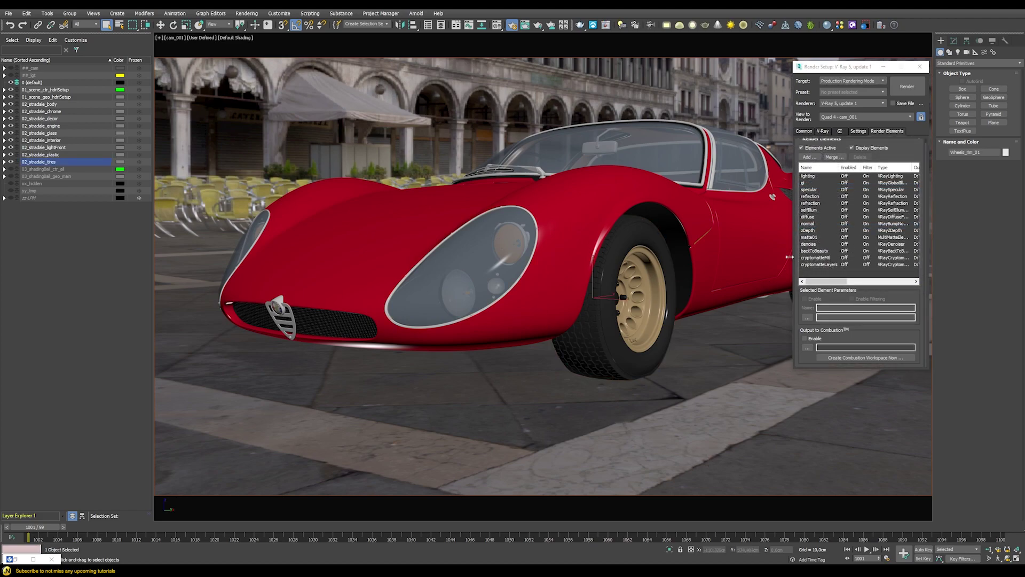
click(819, 264)
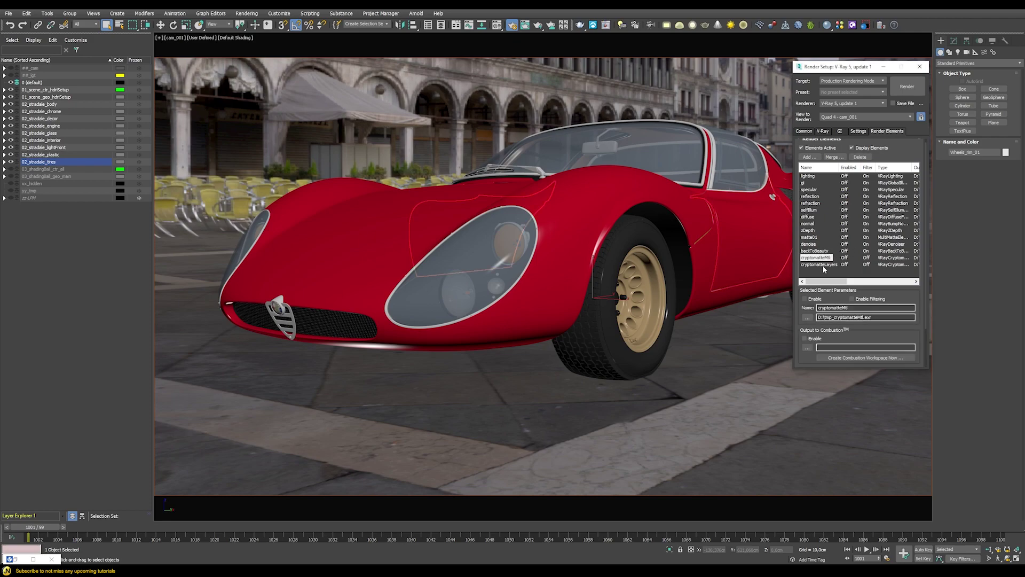
scroll(908, 291, down, 2)
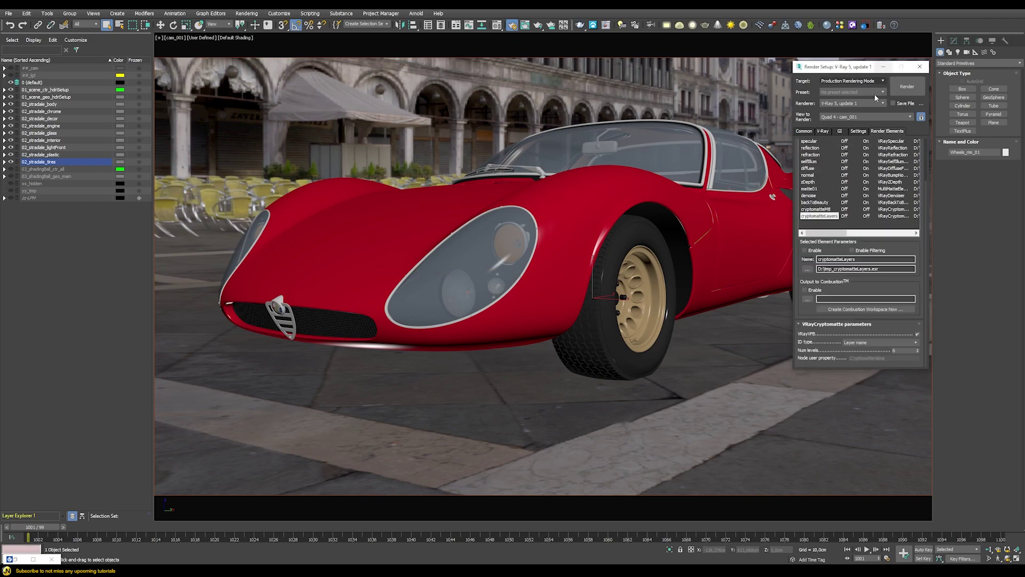
click(808, 213)
click(808, 210)
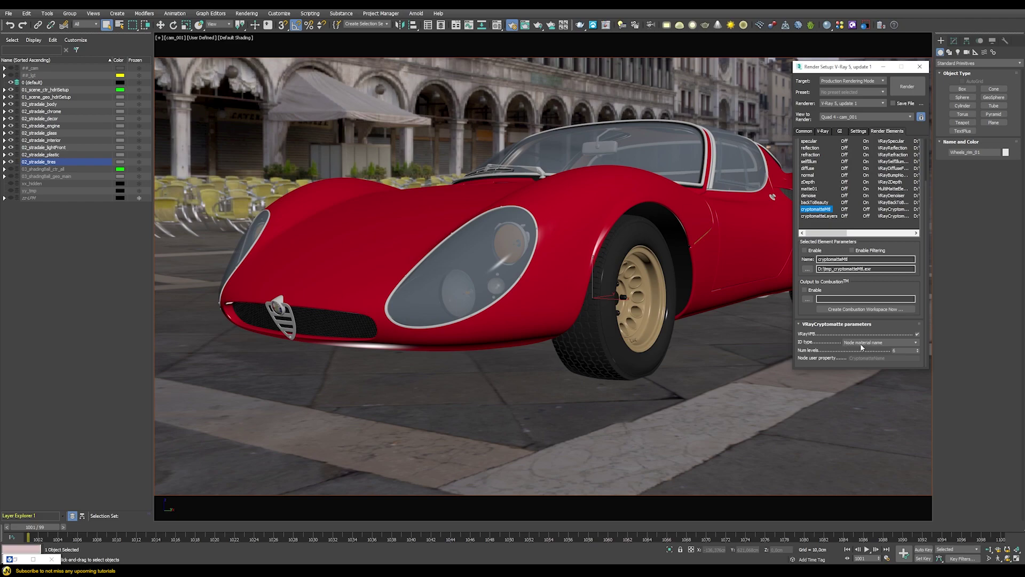
click(822, 217)
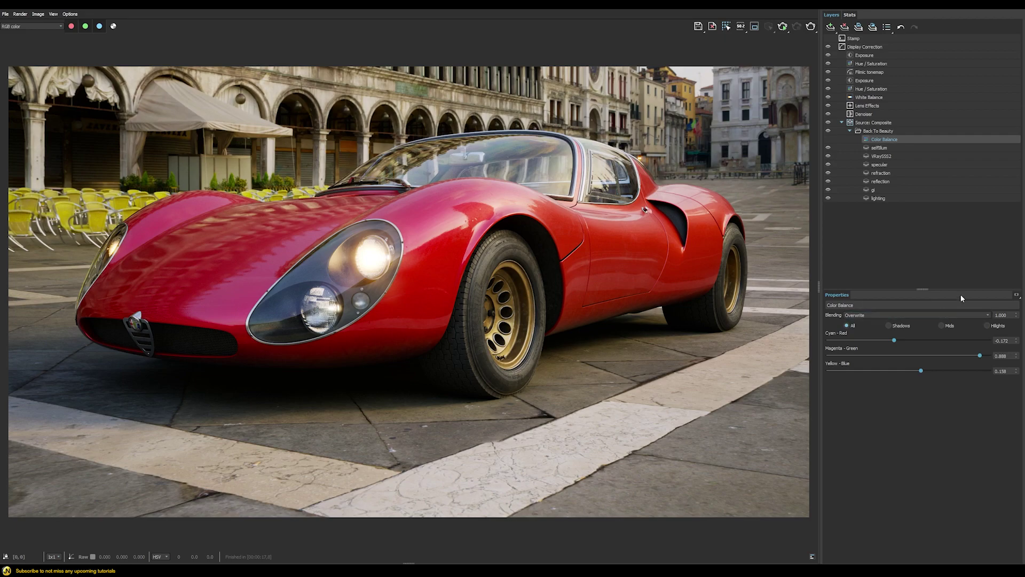
Toggle the Color Balance layer off and on to compare, leaving it enabled
click(829, 139)
click(829, 139)
click(829, 139)
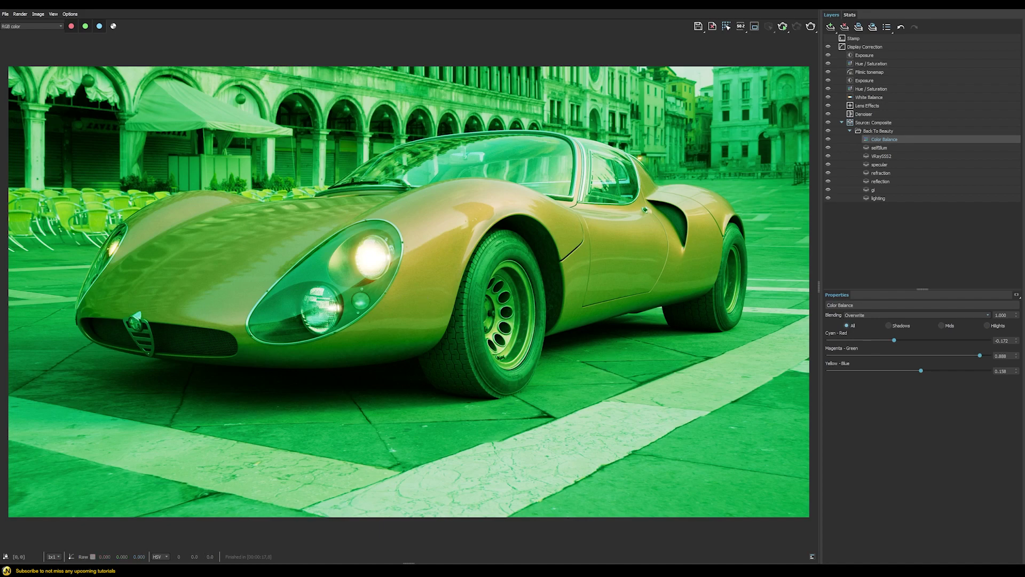
Add a Cryptomatte mask to the Color Balance layer, keeping the cryptomatteMtl element
right_click(880, 143)
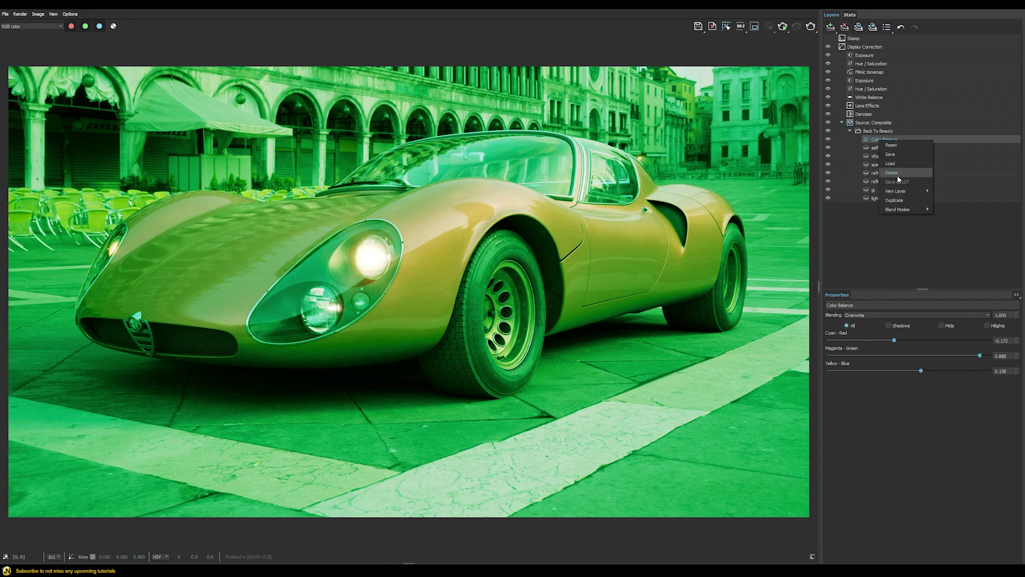
mouse_move(898, 197)
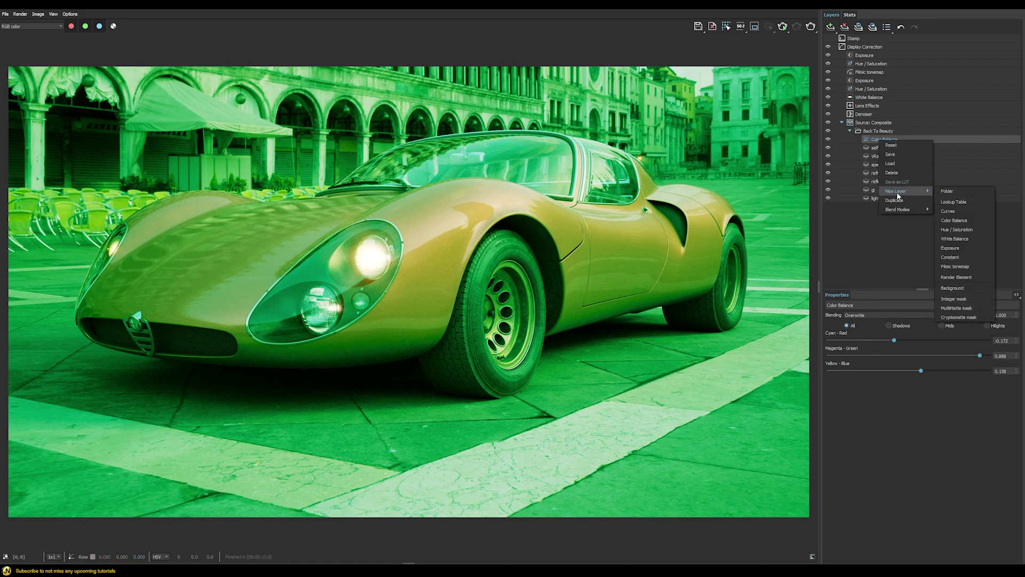
click(952, 318)
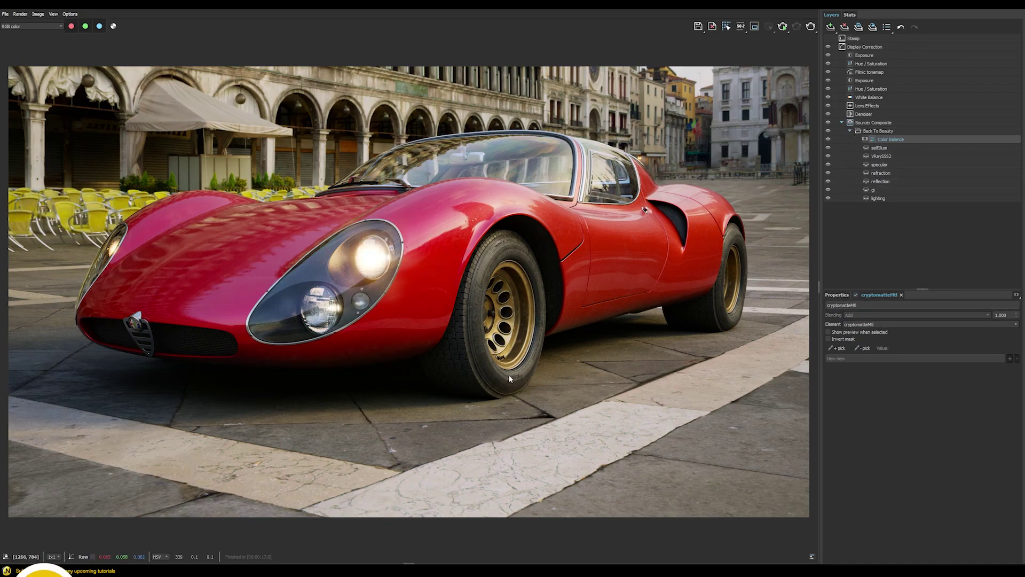
click(843, 333)
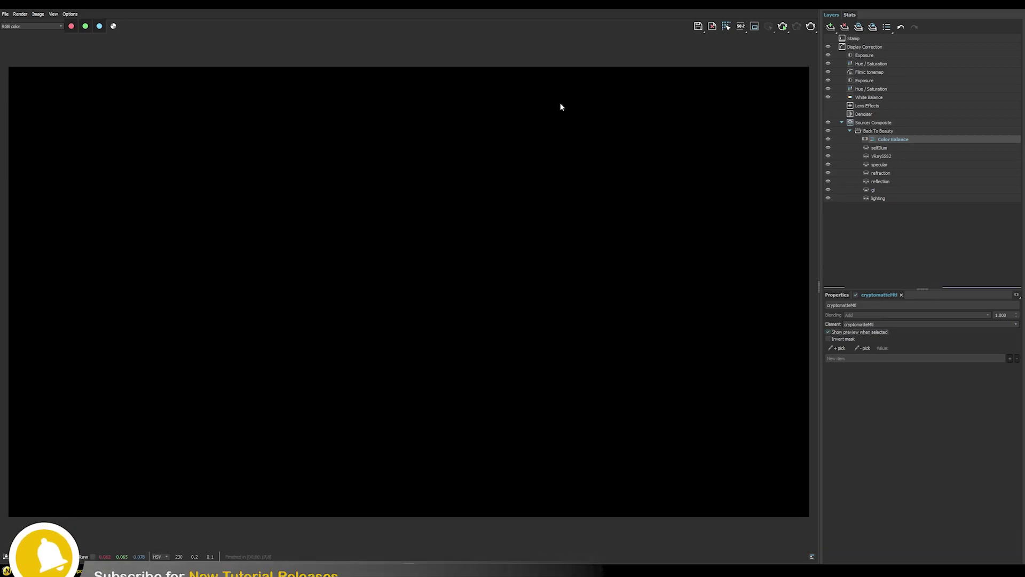
click(856, 331)
click(853, 325)
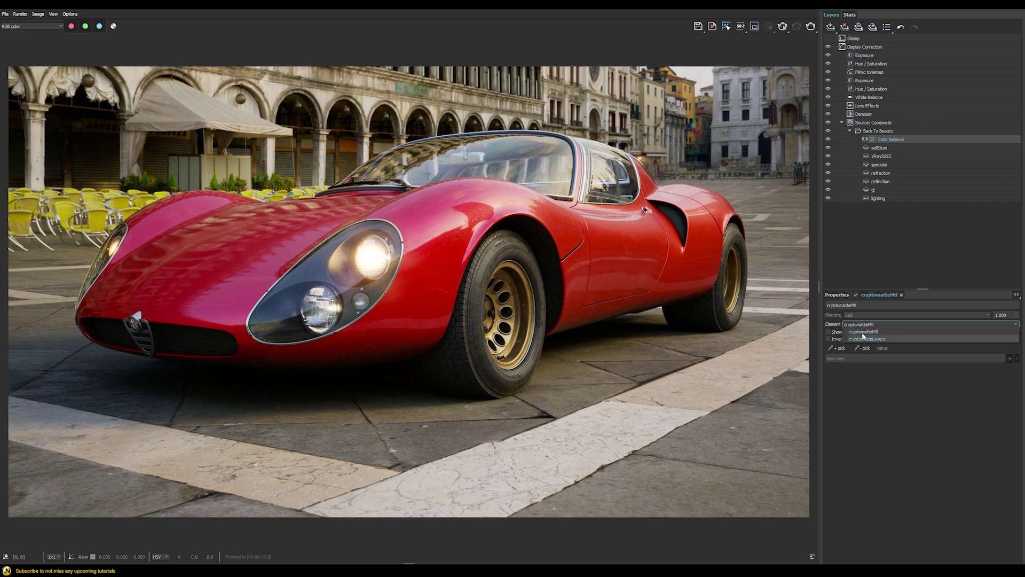
click(860, 333)
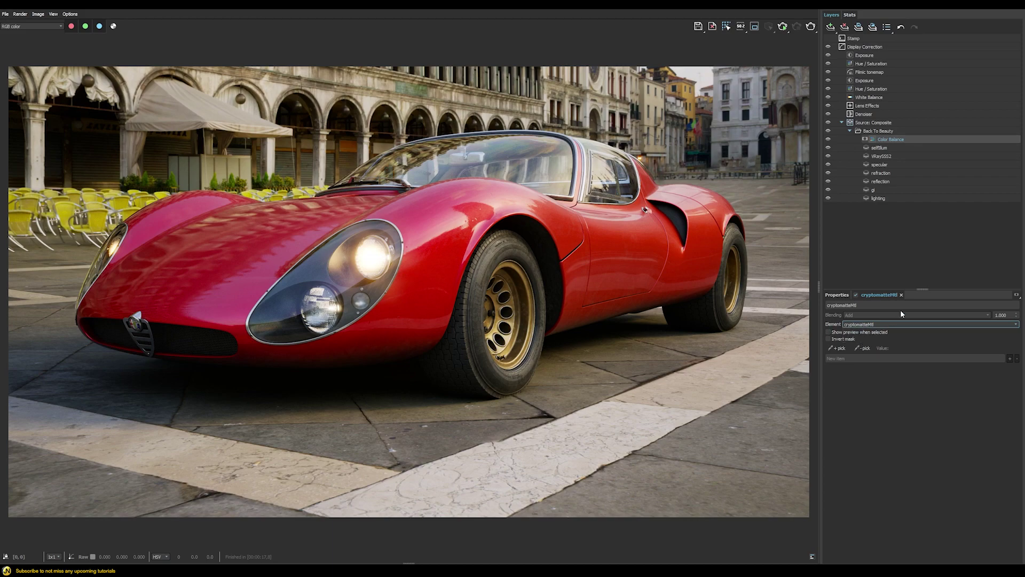
Pick the red car paint into the mask and preview it in black and white
click(837, 347)
click(431, 222)
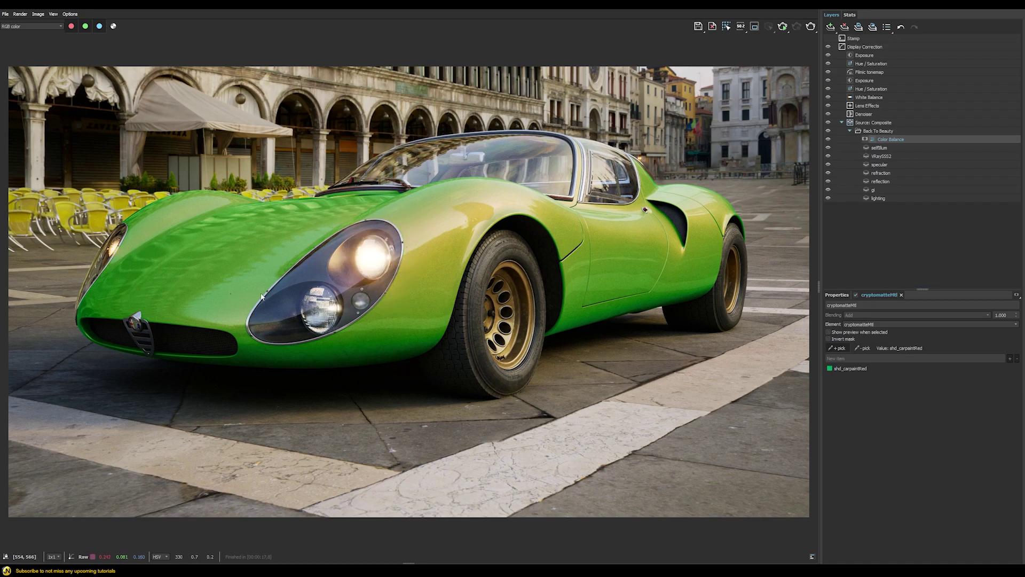
click(842, 332)
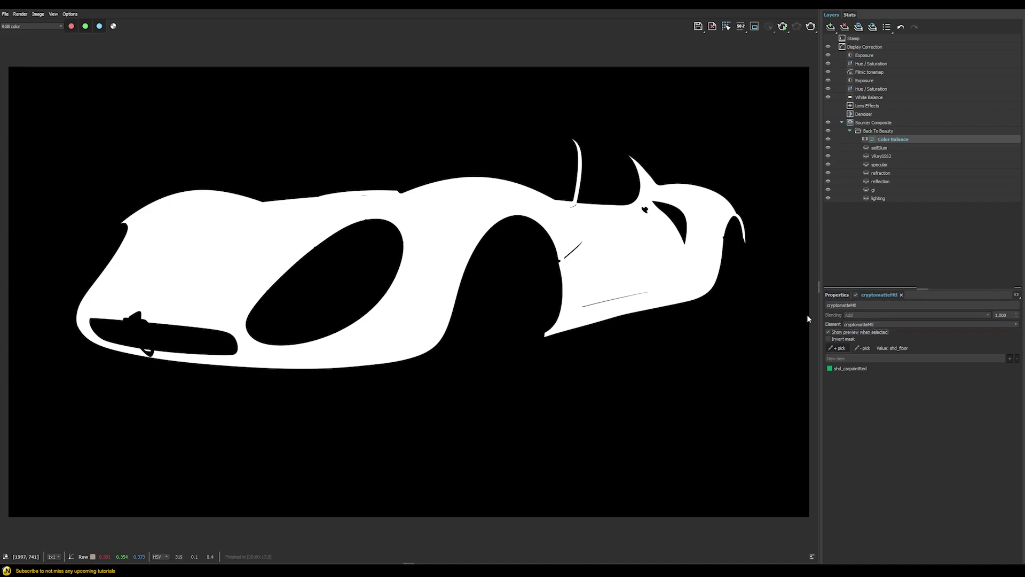
click(843, 332)
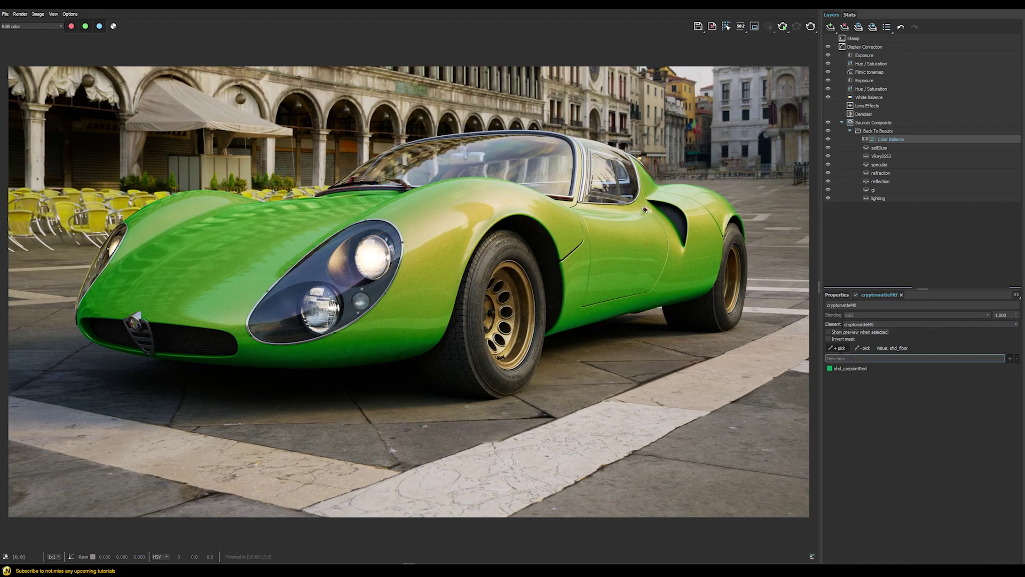
Add the tire and glass materials, then remove both so only the paint stays masked
click(469, 315)
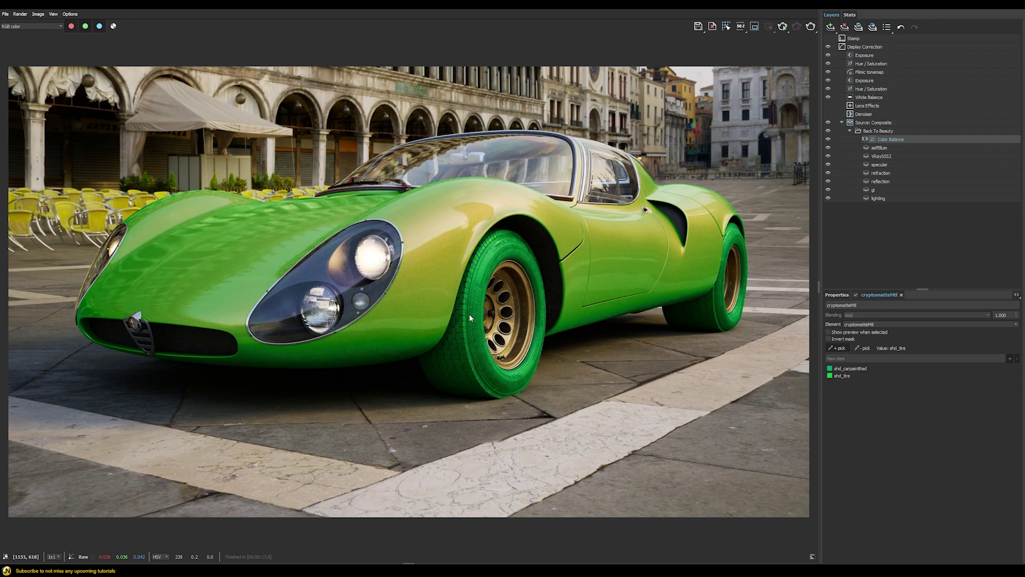
click(542, 162)
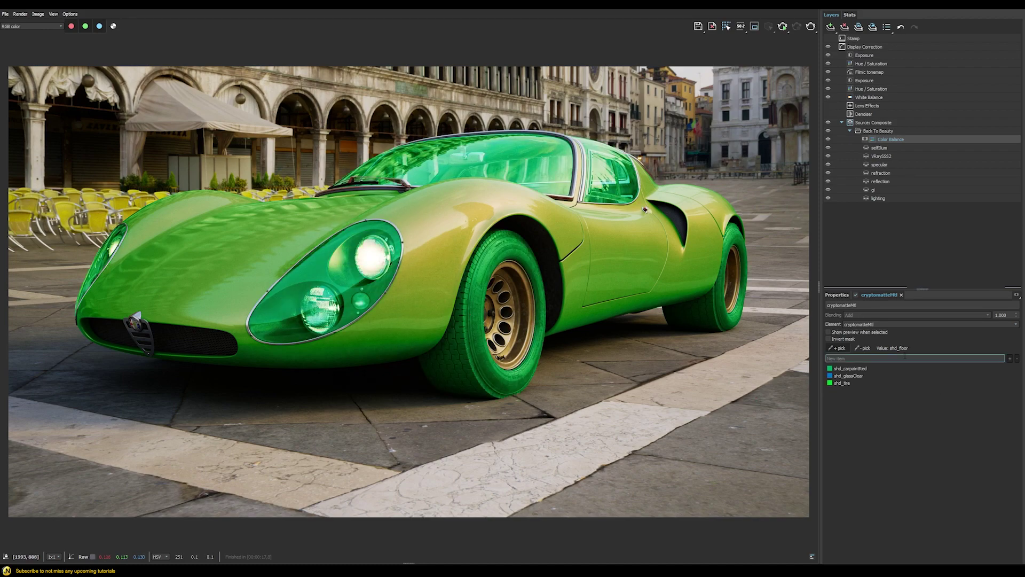
click(863, 347)
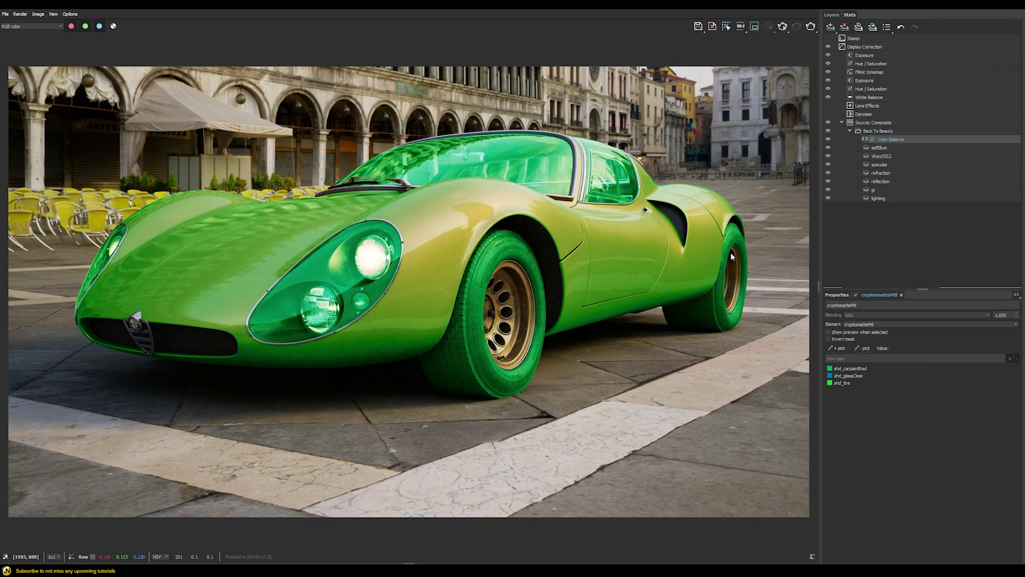
click(543, 168)
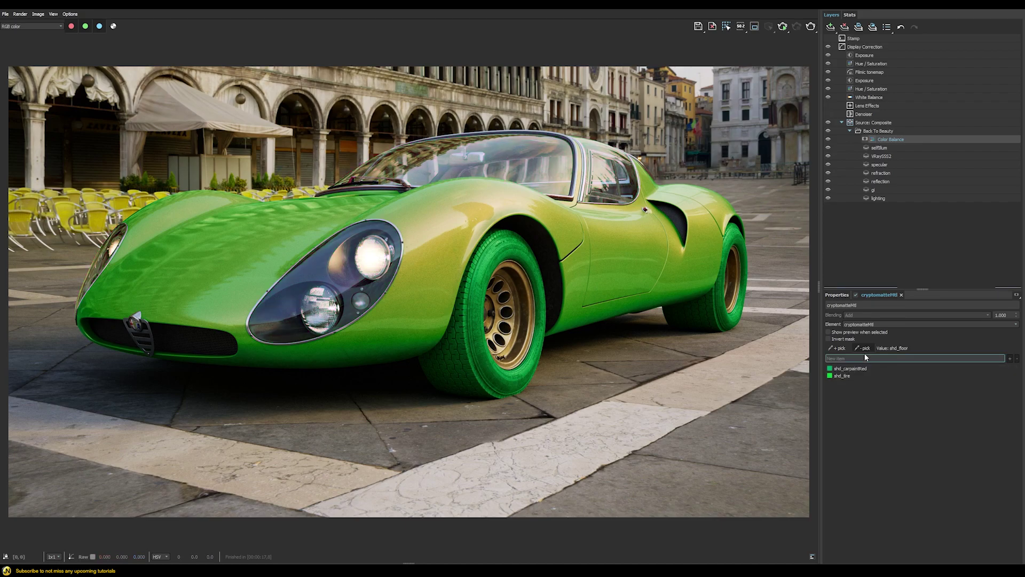
click(462, 352)
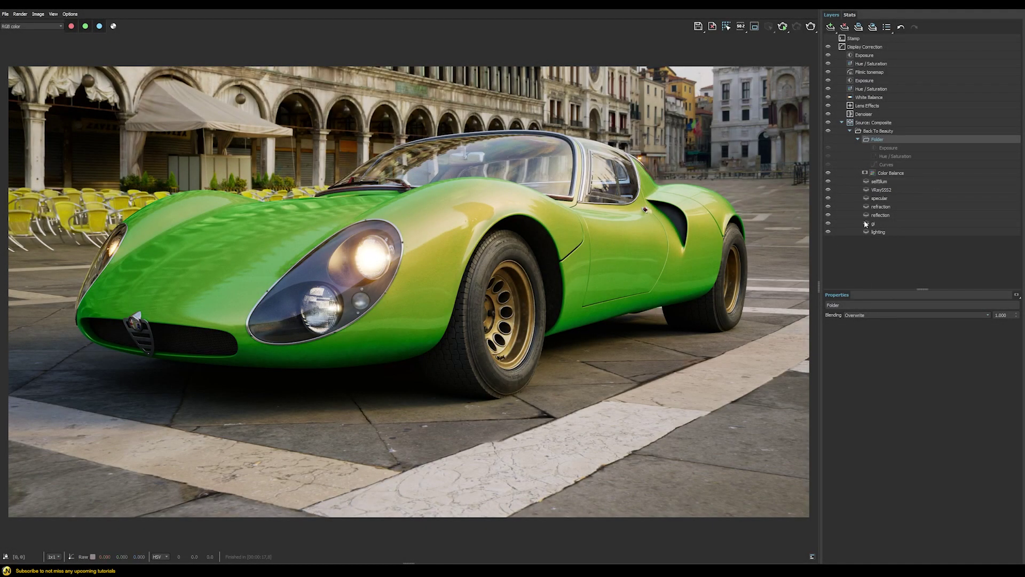
Enable the Folder of Exposure, Hue/Saturation and Curves adjustments
right_click(884, 182)
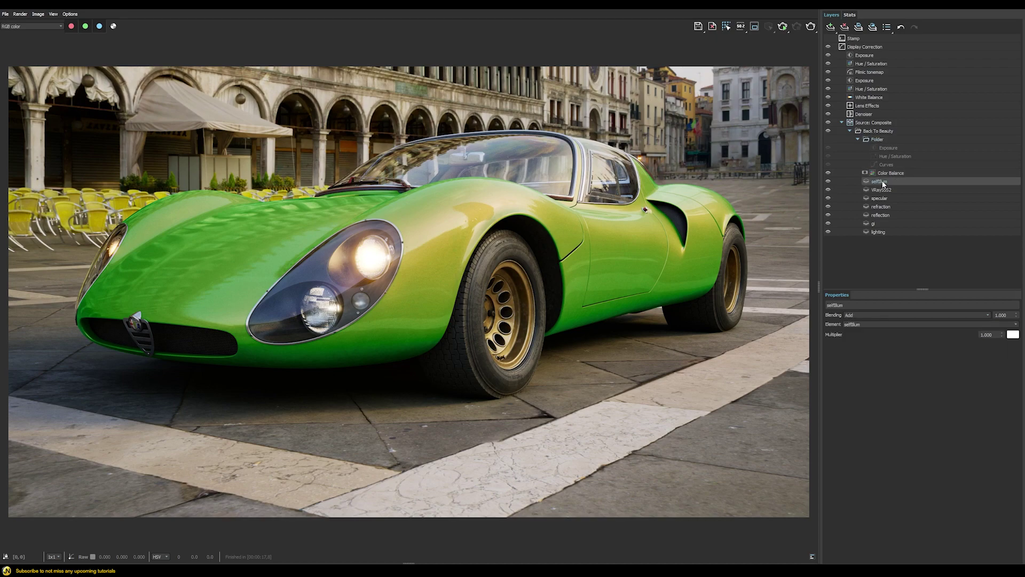
mouse_move(910, 232)
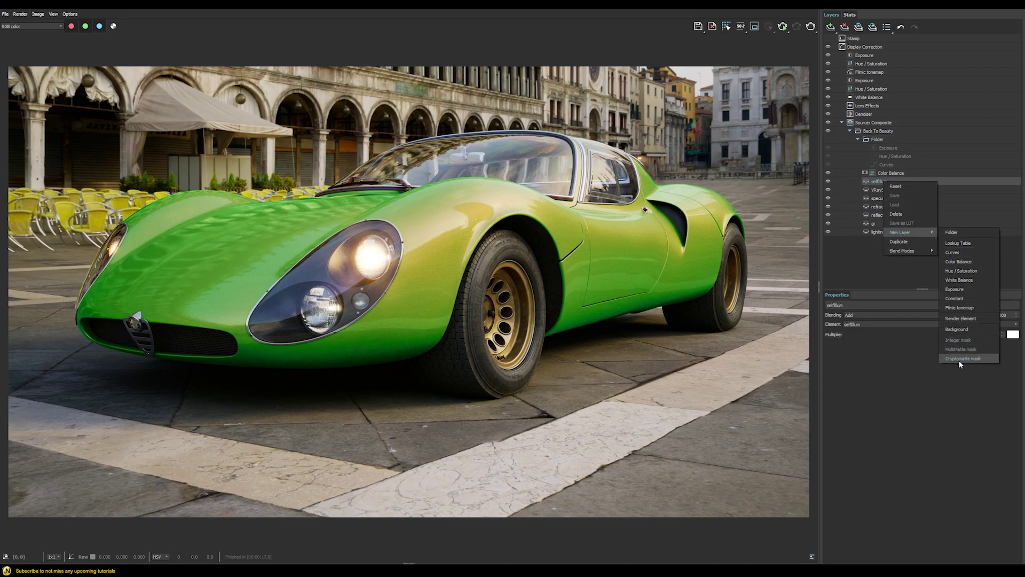
click(943, 389)
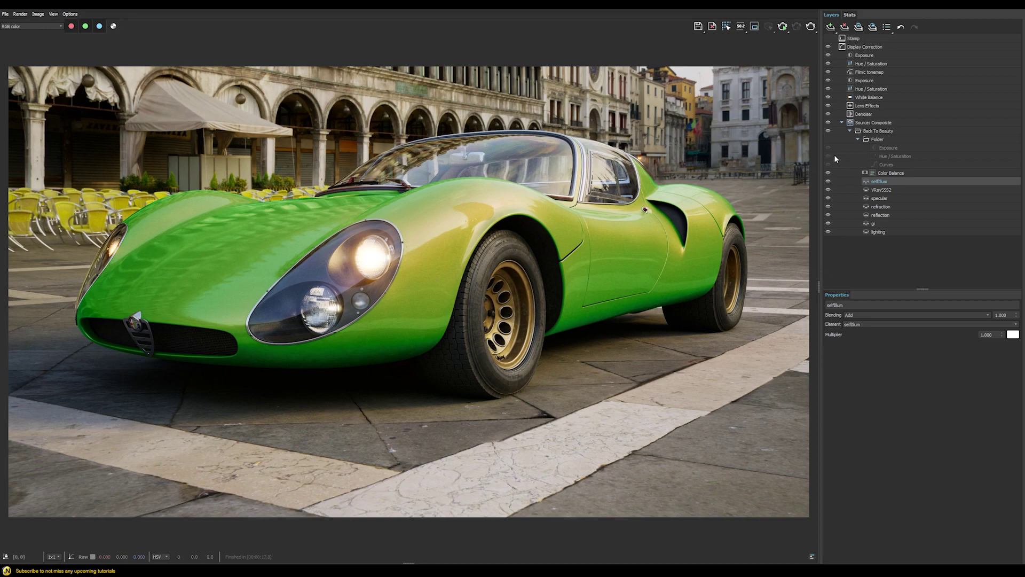
click(881, 140)
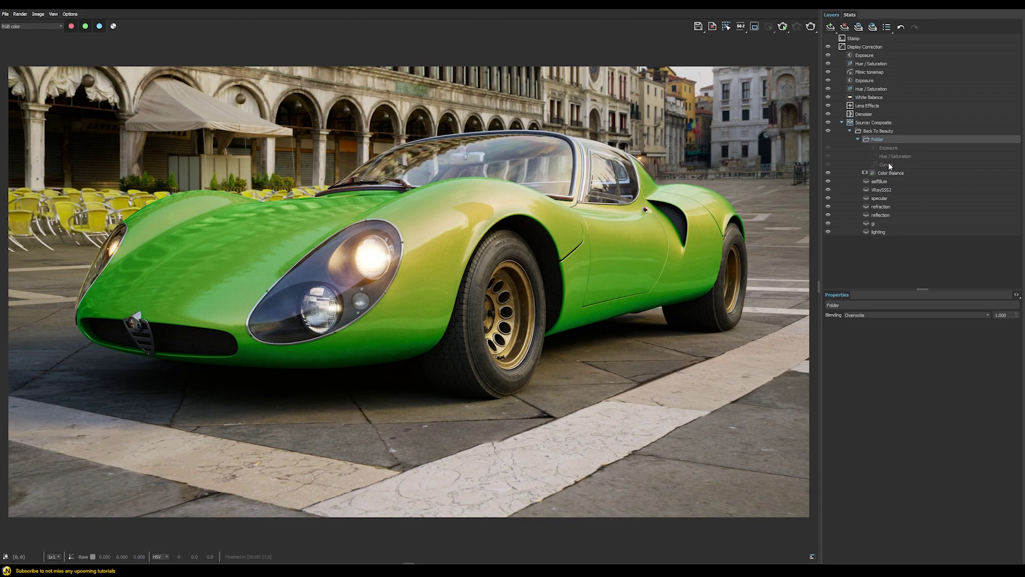
click(828, 139)
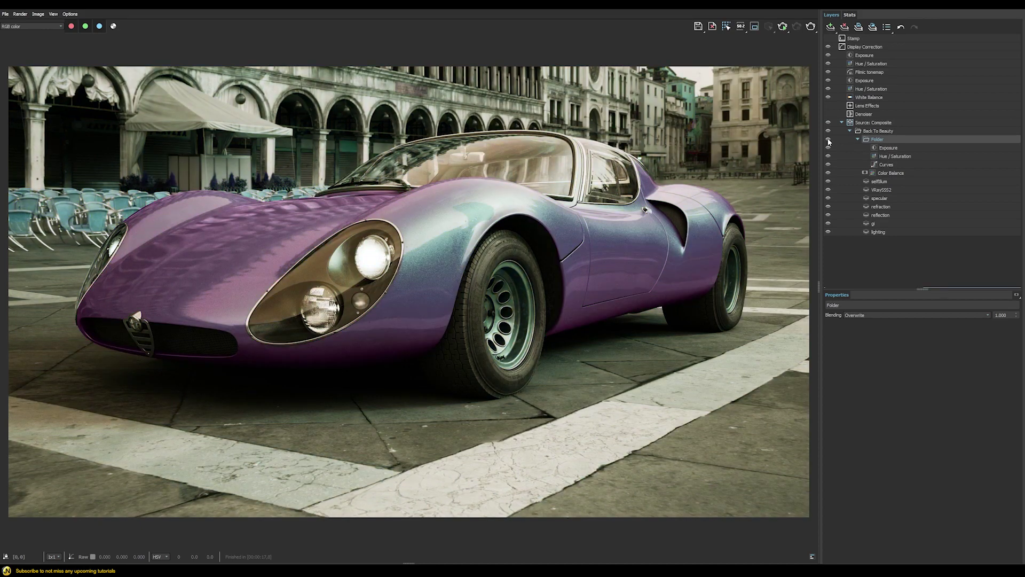
Attach a new Cryptomatte mask to the Folder layer
right_click(880, 141)
mouse_move(908, 190)
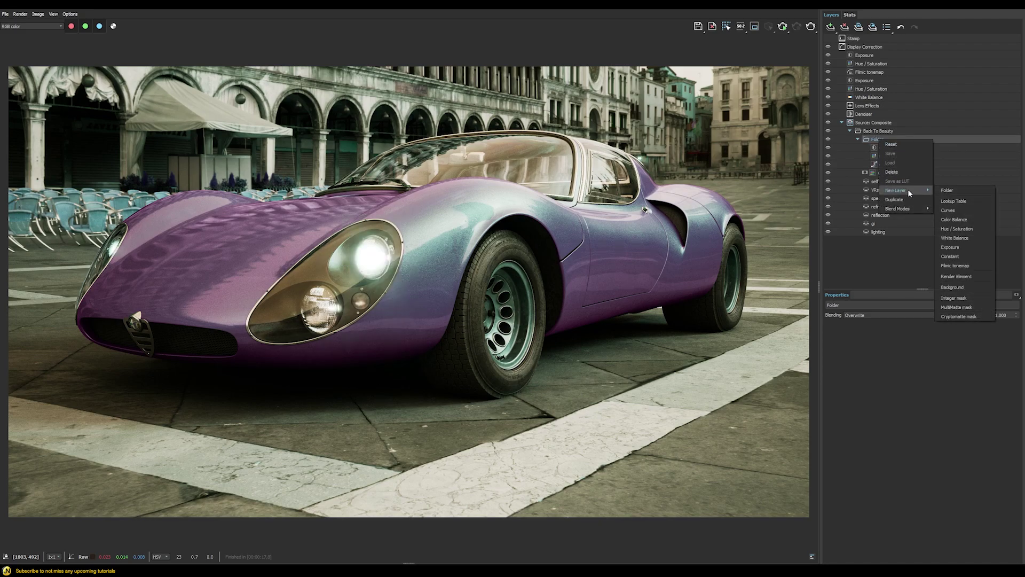
click(970, 316)
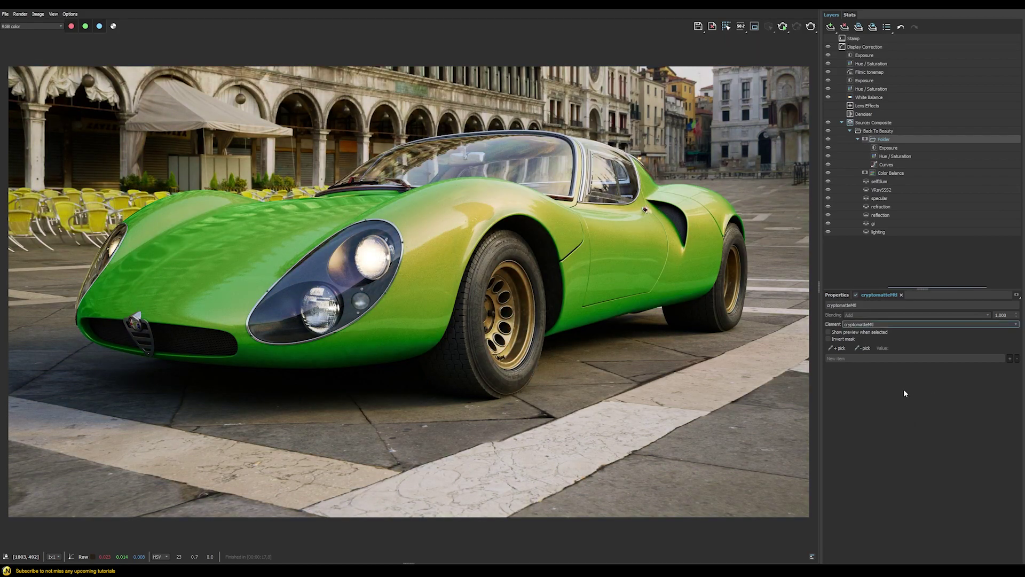
Switch the Folder mask to object layers and pick the front headlight into it
click(870, 323)
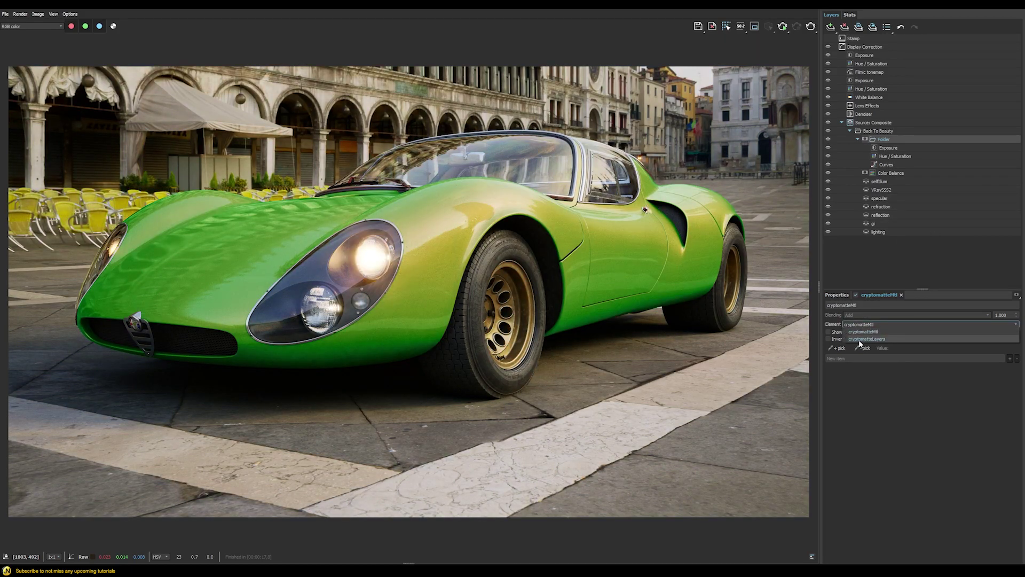
click(858, 340)
click(836, 347)
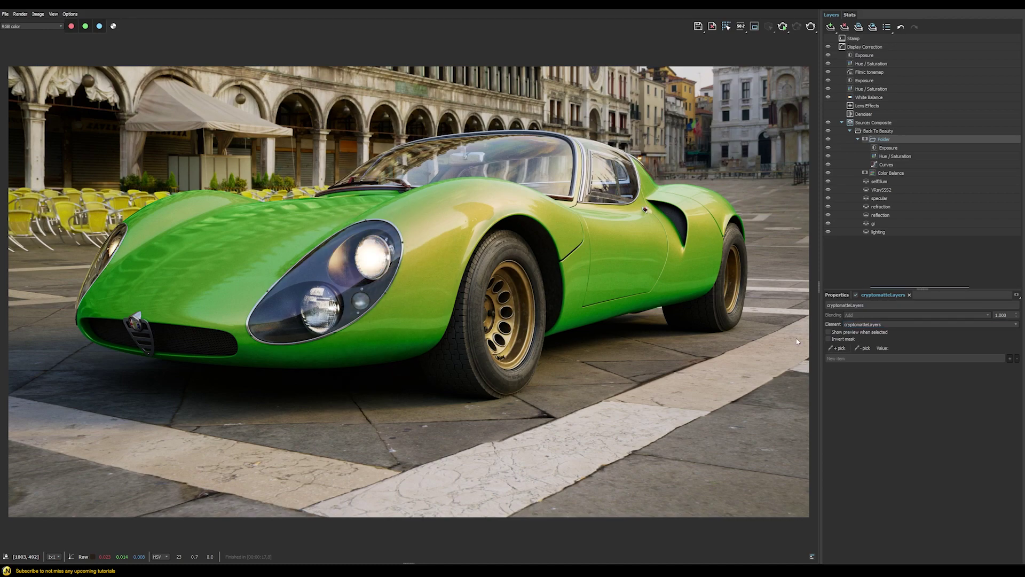
click(322, 263)
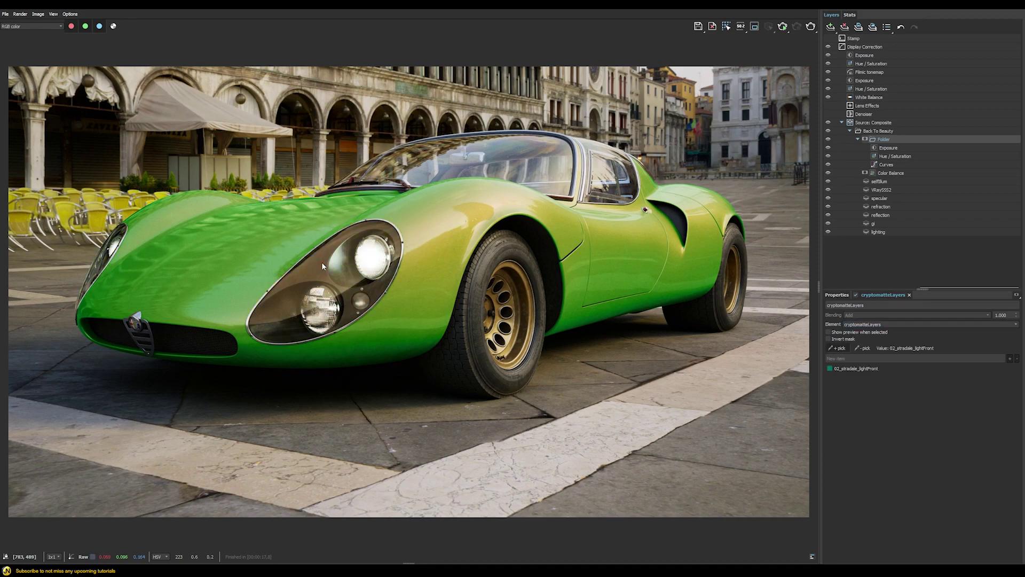
click(848, 331)
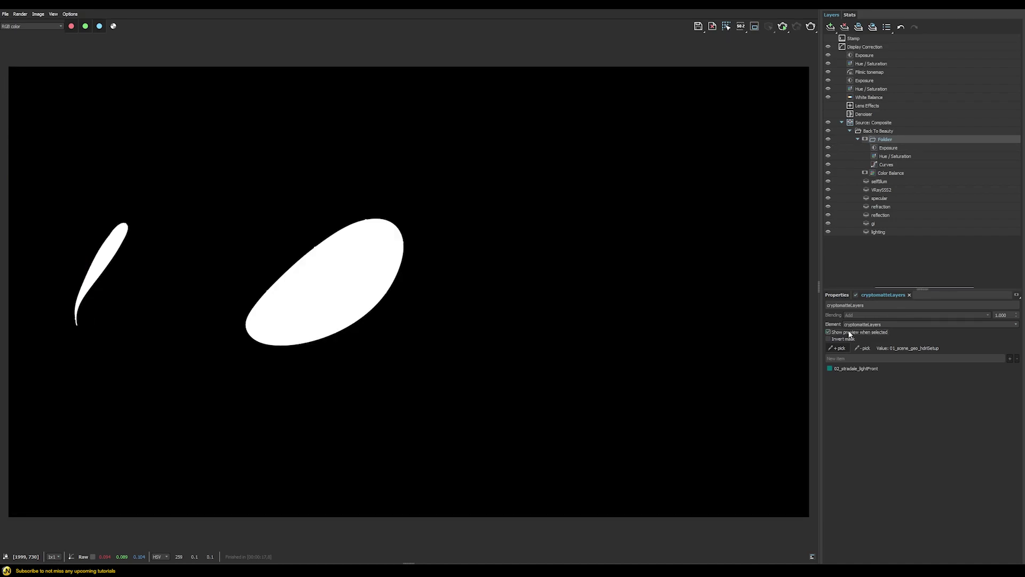
click(848, 332)
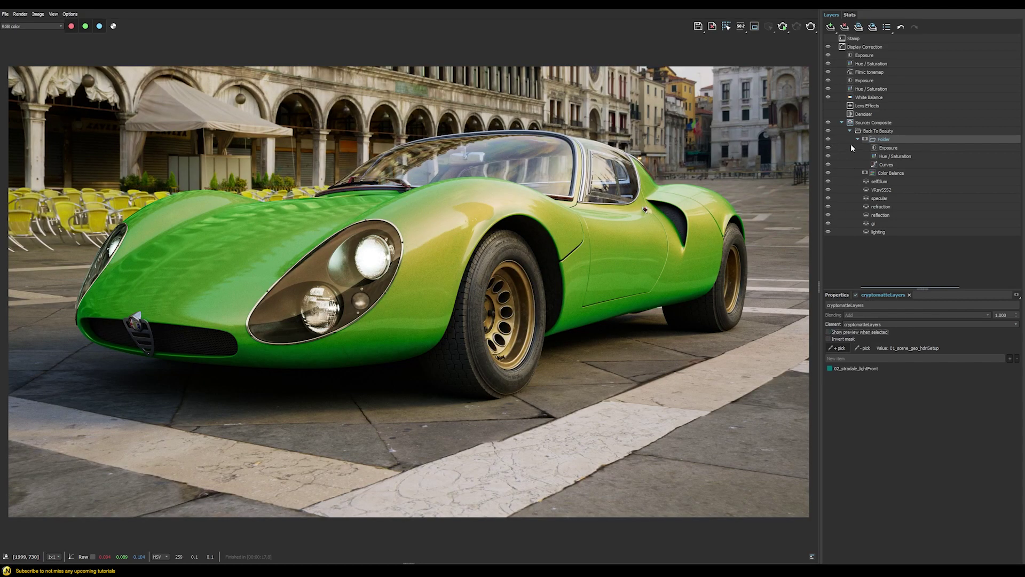
Toggle the Folder corrections off and on to compare, leaving them enabled
click(828, 139)
click(827, 139)
click(828, 139)
click(828, 139)
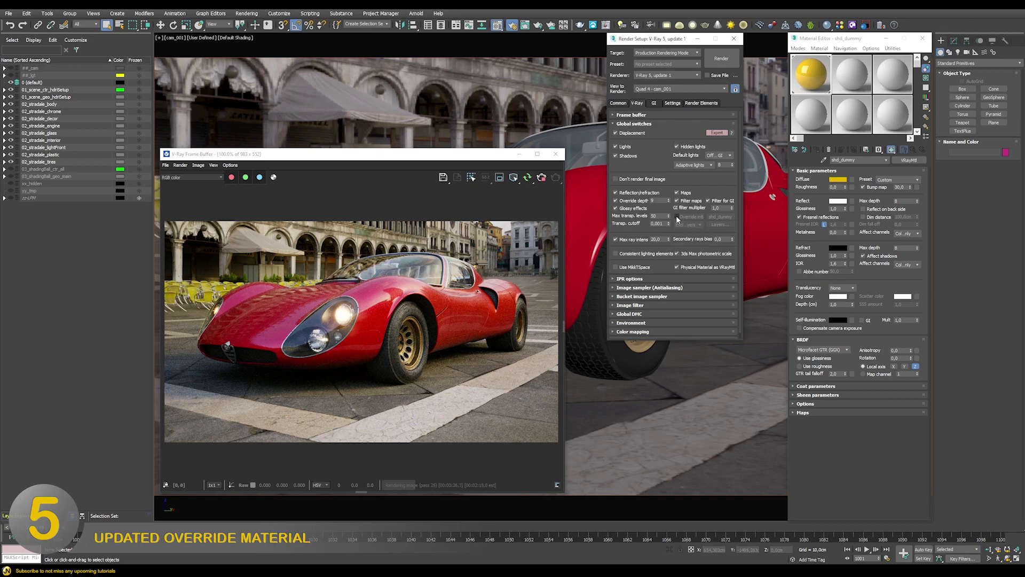
Enable Override mtl with shd_dummy and restart the render with Shift+Q
click(679, 217)
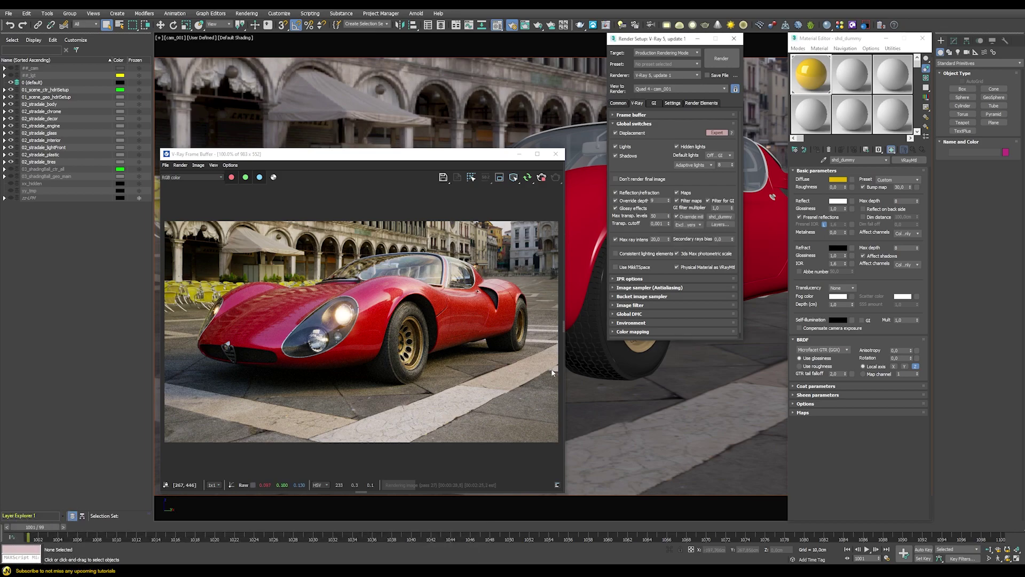
click(541, 177)
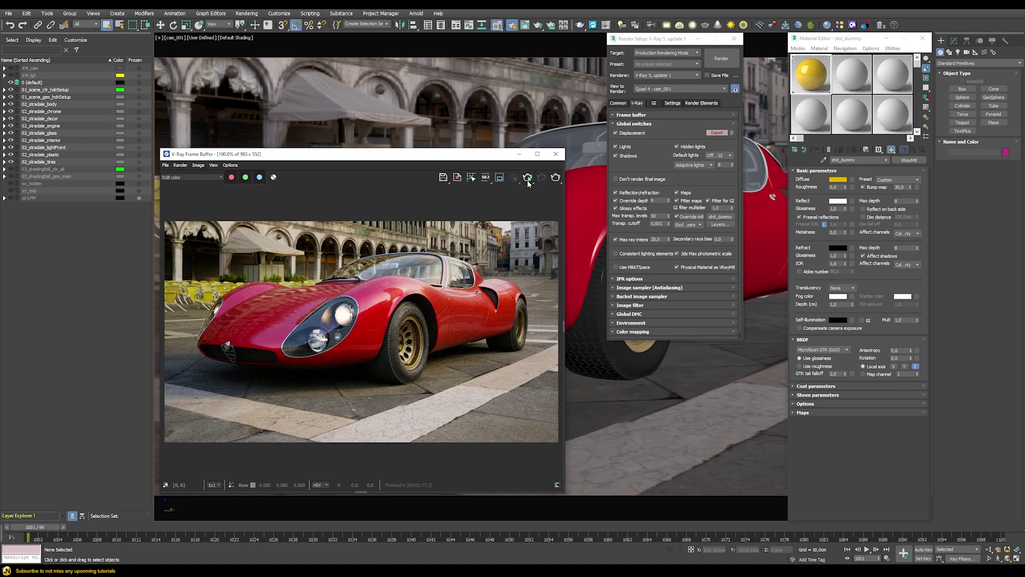
key(shift+q)
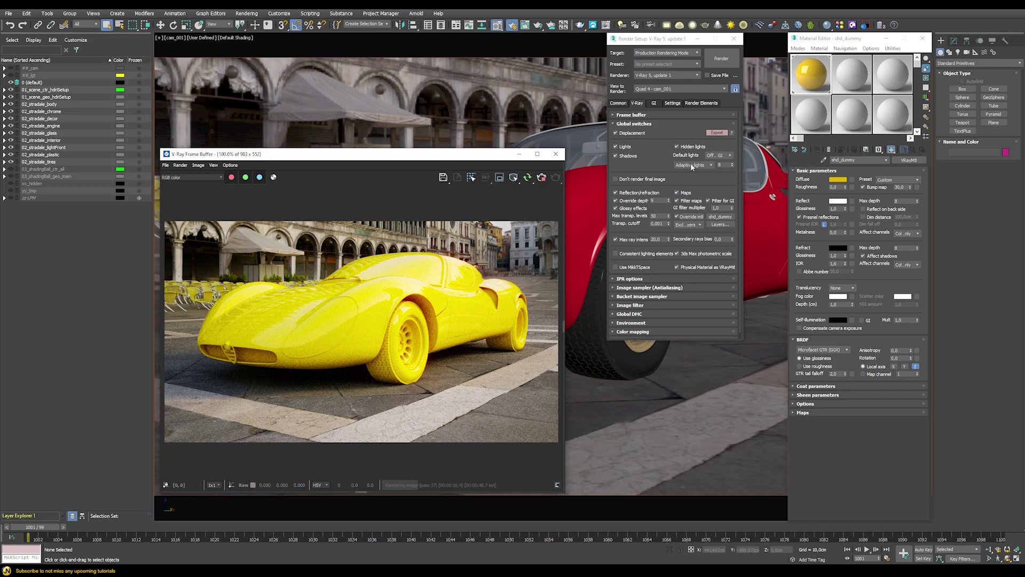
Turn on Preserve original Opacity in the override settings and re-render the car
click(542, 179)
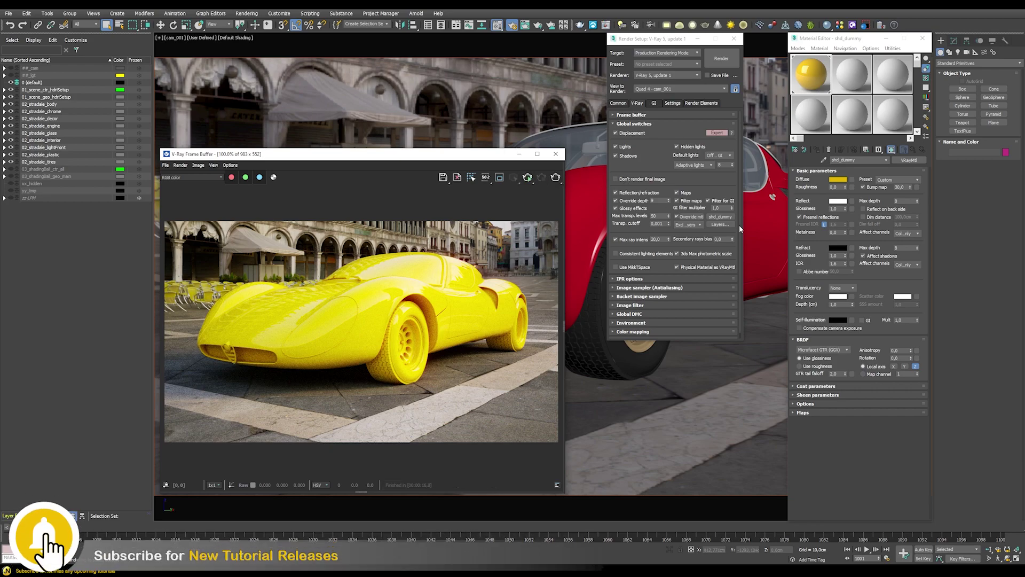
click(692, 217)
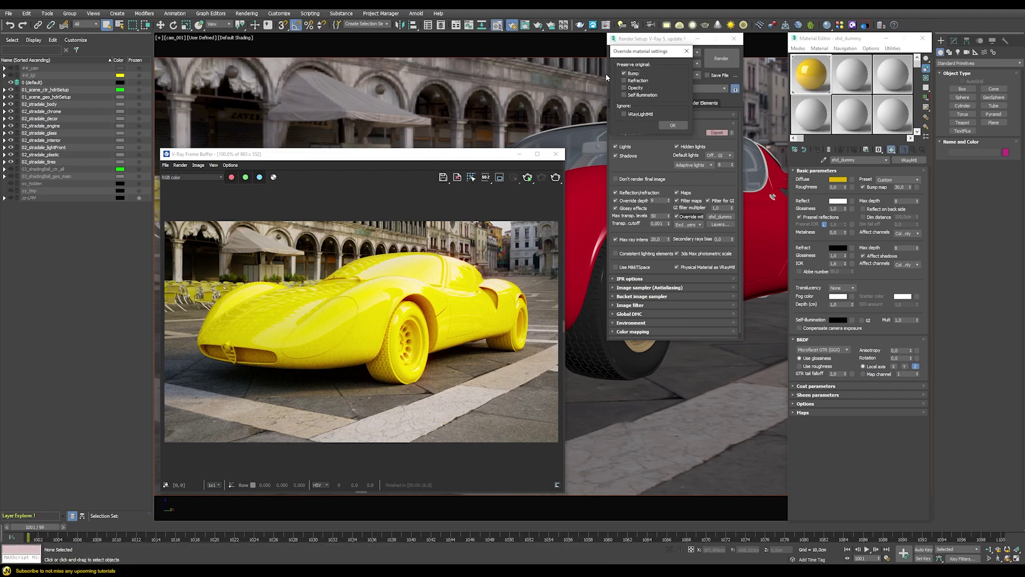
click(634, 88)
click(673, 126)
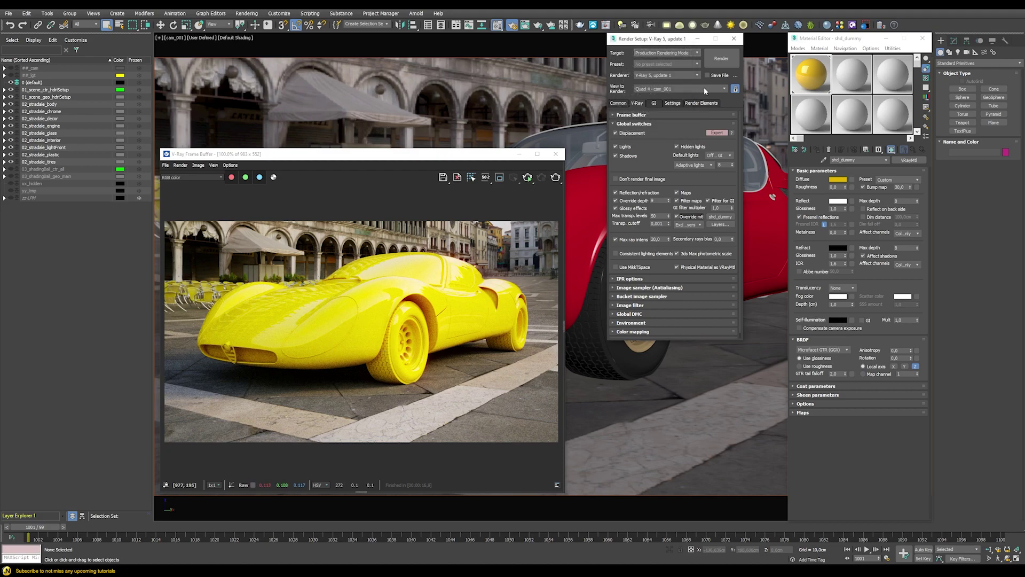
click(527, 178)
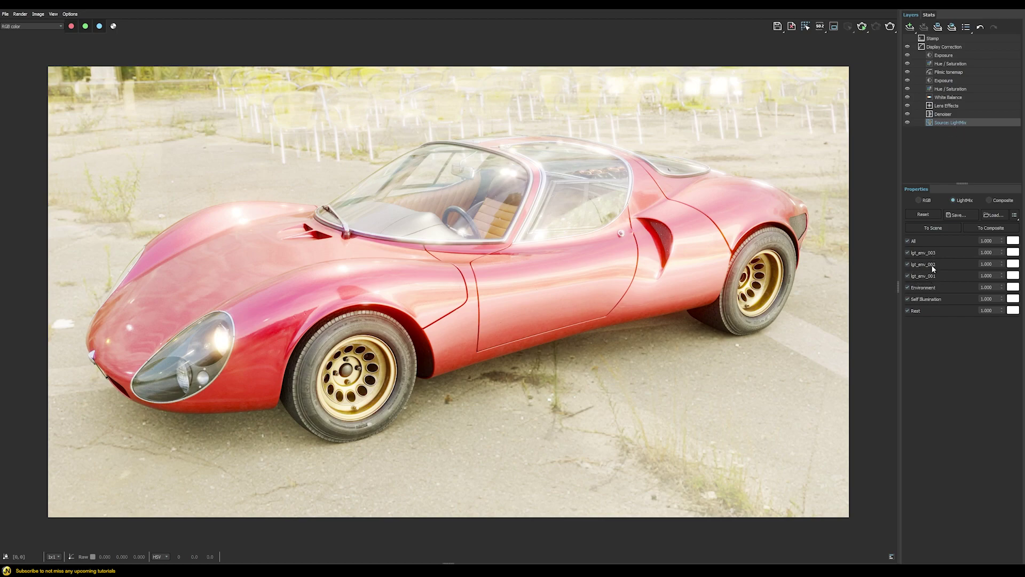
Toggle the lgt_env lights, leaving lgt_env_001 off and lgt_env_002 and lgt_env_003 on
click(907, 252)
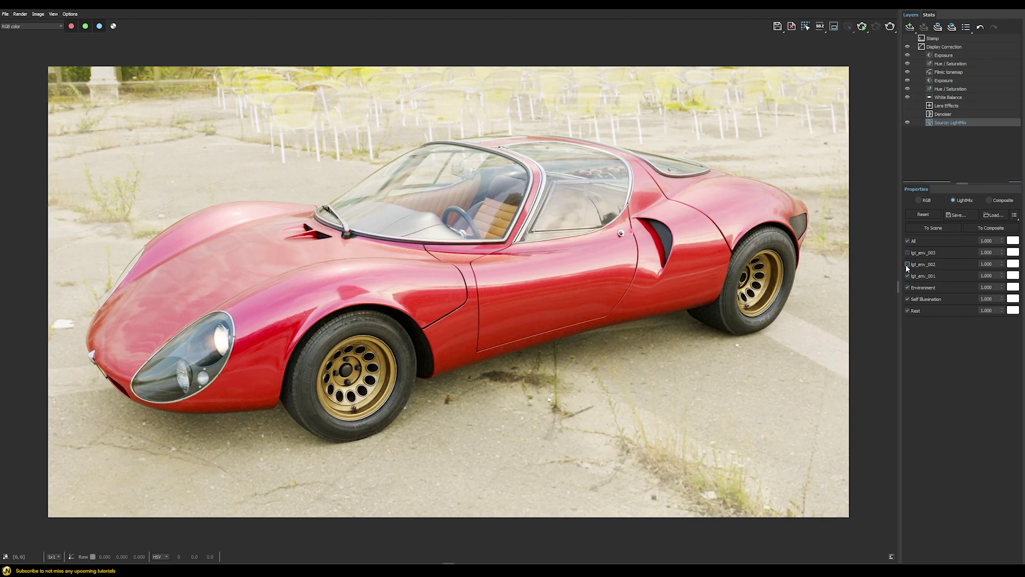
click(907, 264)
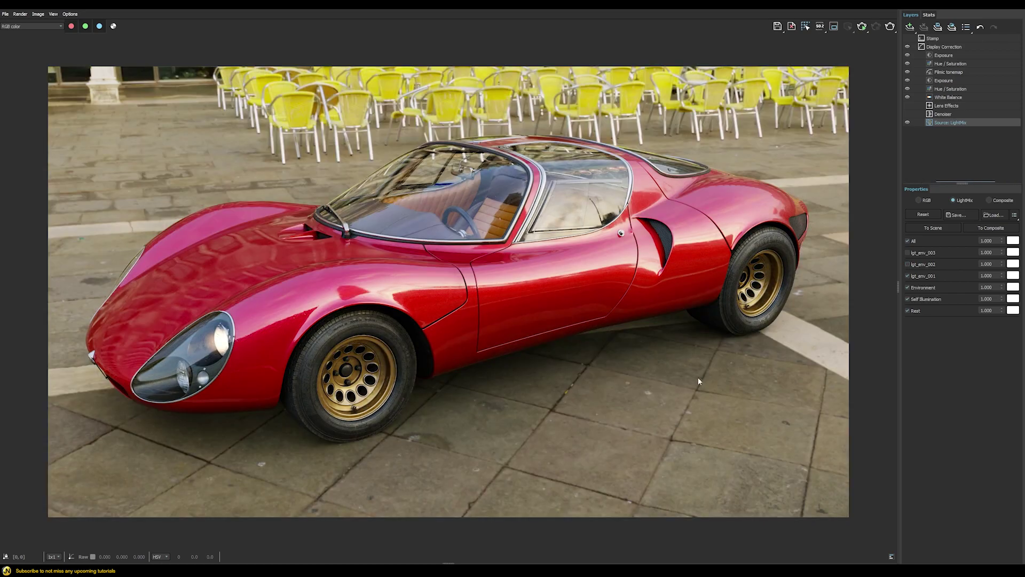
click(907, 275)
click(907, 262)
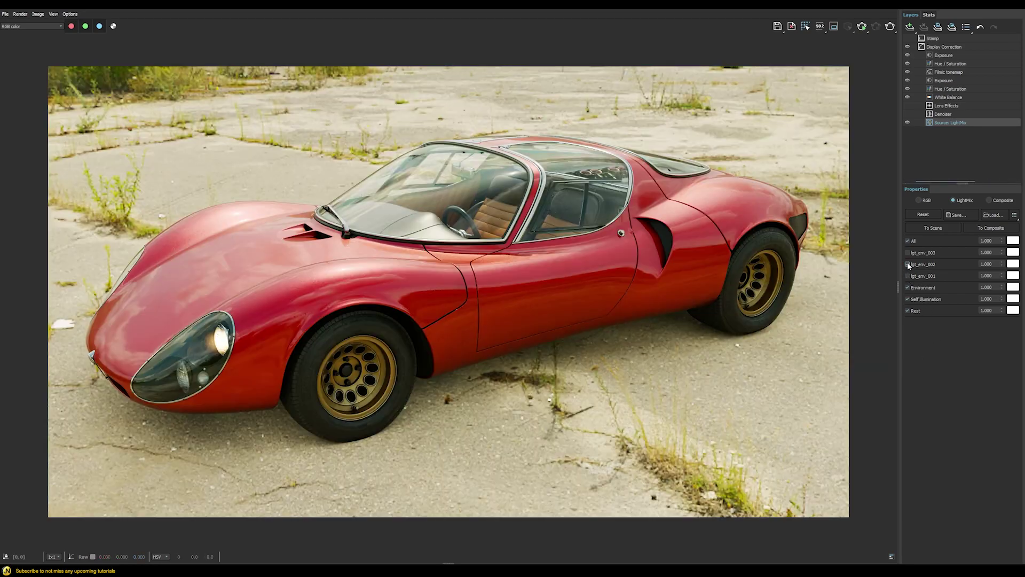
click(907, 261)
click(908, 254)
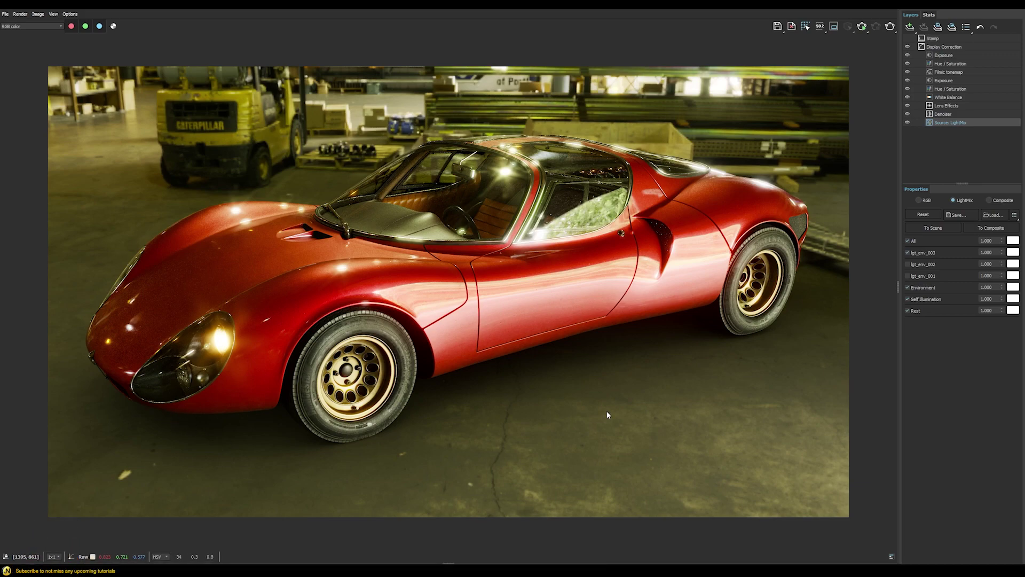
click(907, 263)
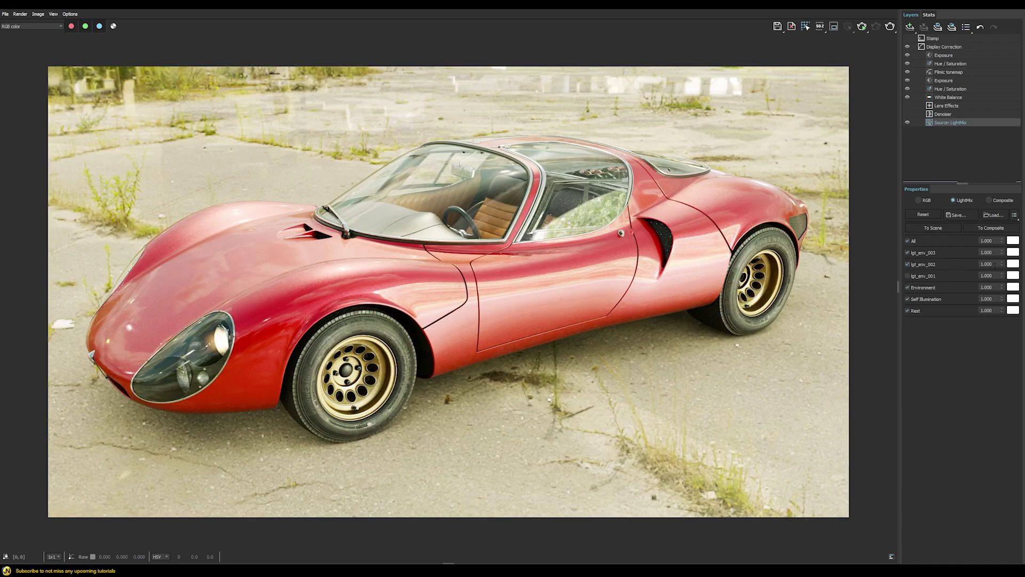
Set lgt_env_002's intensity multiplier to 0.5
click(985, 263)
text(0.5)
key(Return)
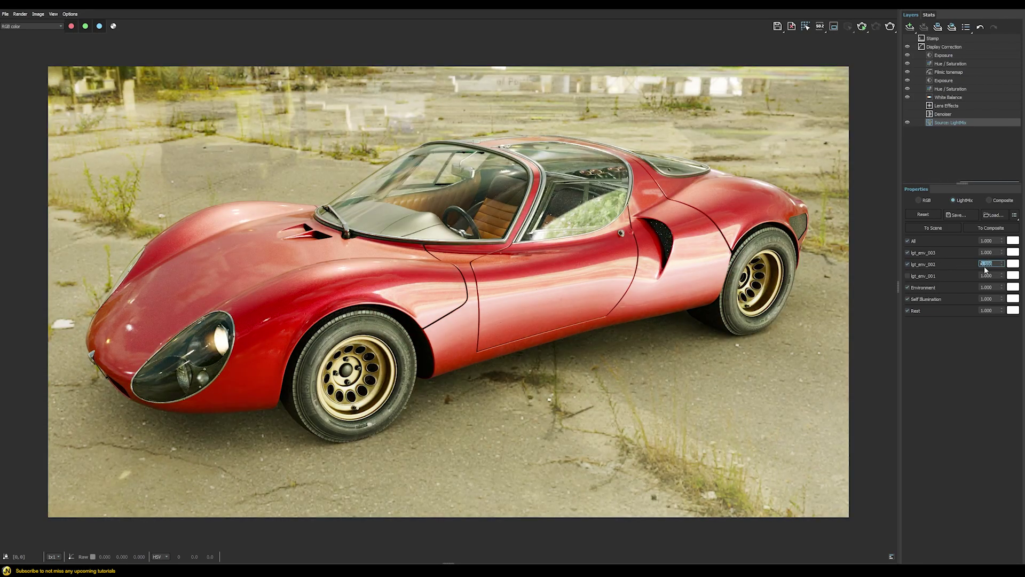
click(986, 252)
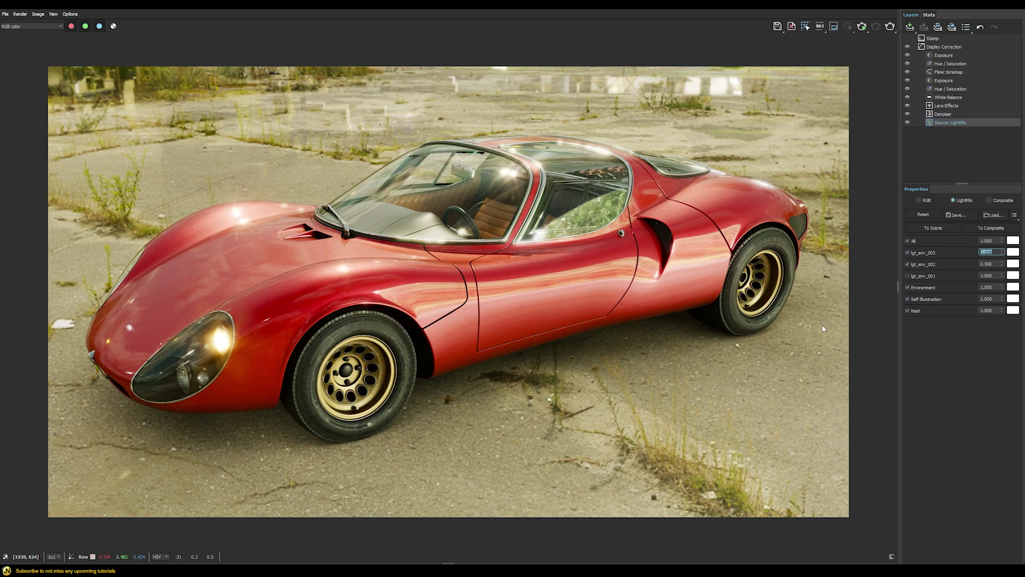
click(596, 341)
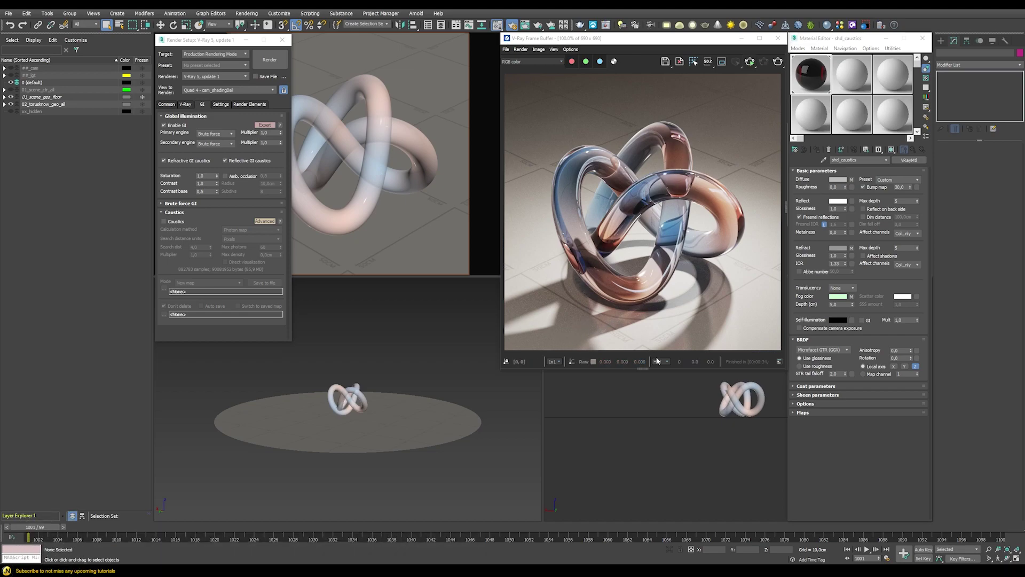
Turn on caustics in the GI settings and set the calculation method to Progressive
click(164, 222)
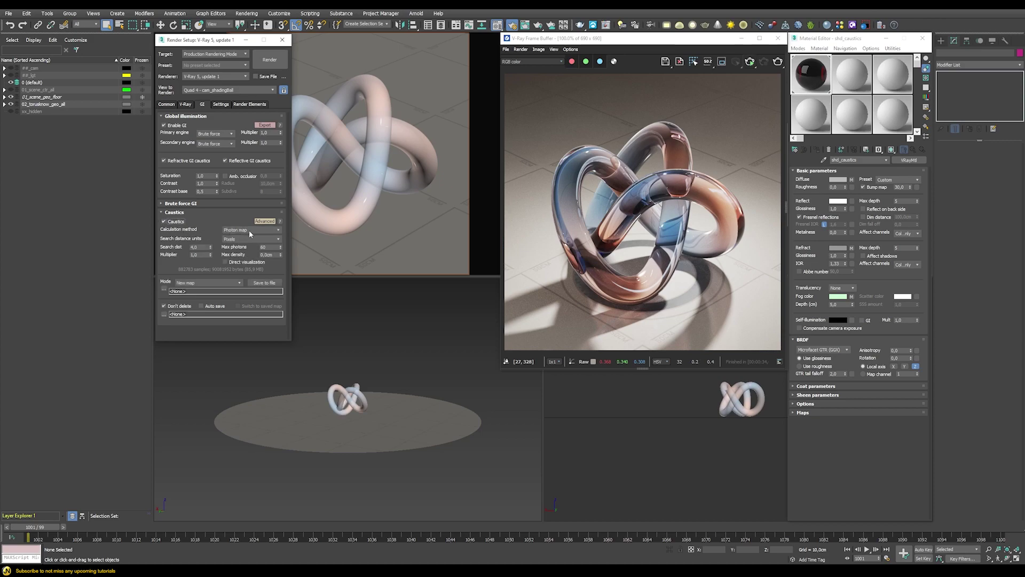
click(750, 62)
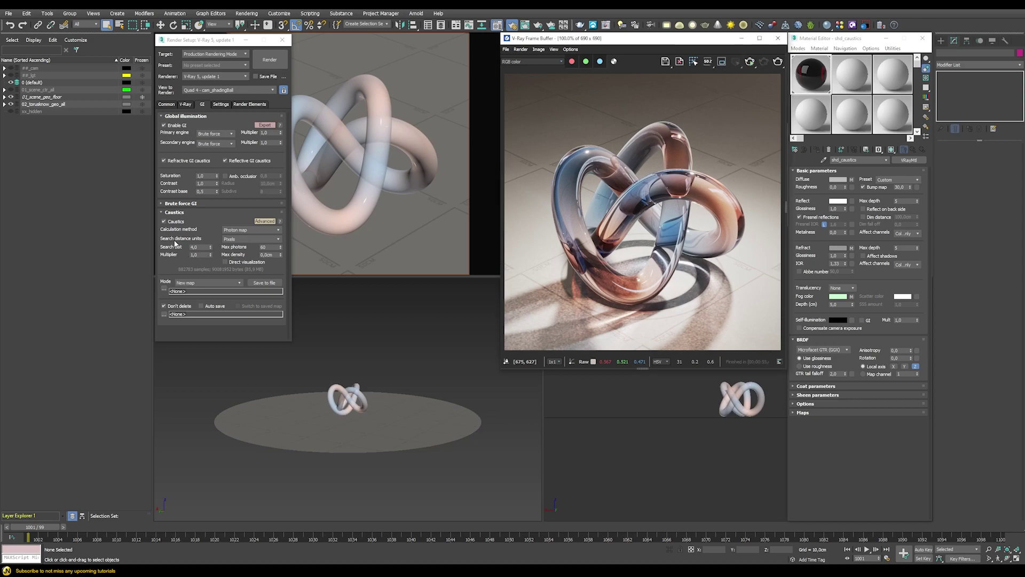
click(237, 231)
click(237, 232)
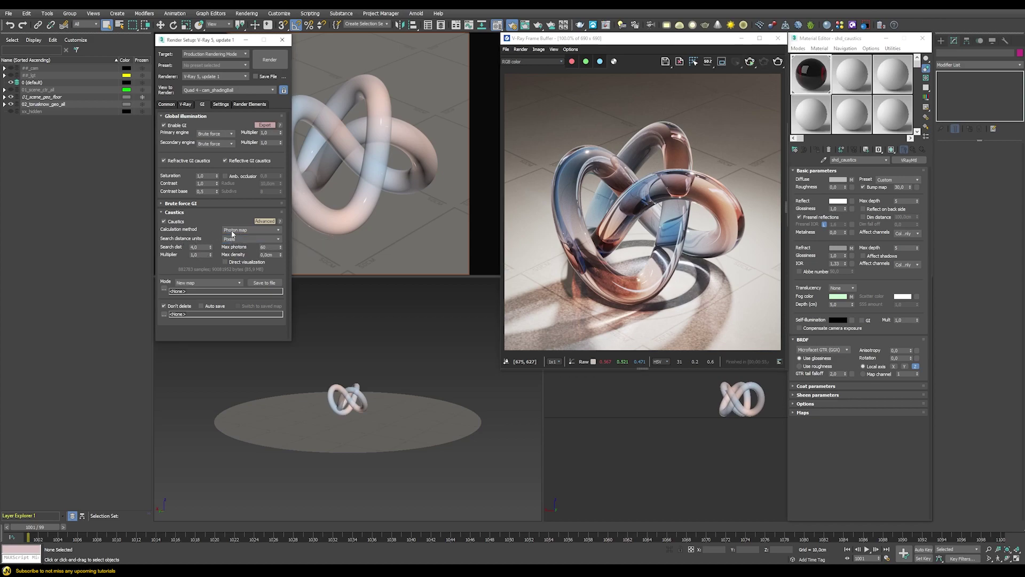
click(237, 230)
click(235, 240)
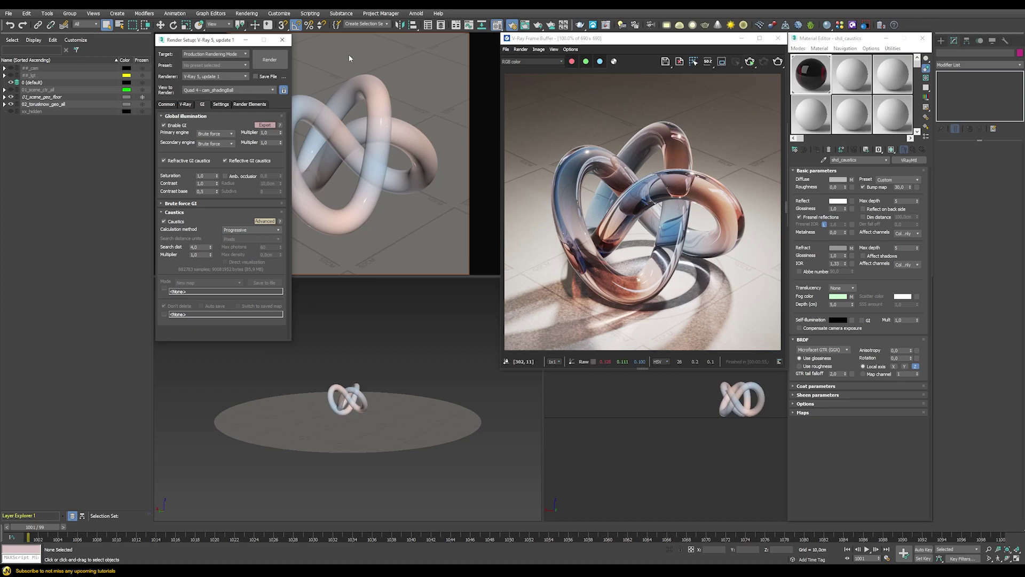
Keep the Bucket image sampler and render the glass knot with progressive caustics
click(186, 105)
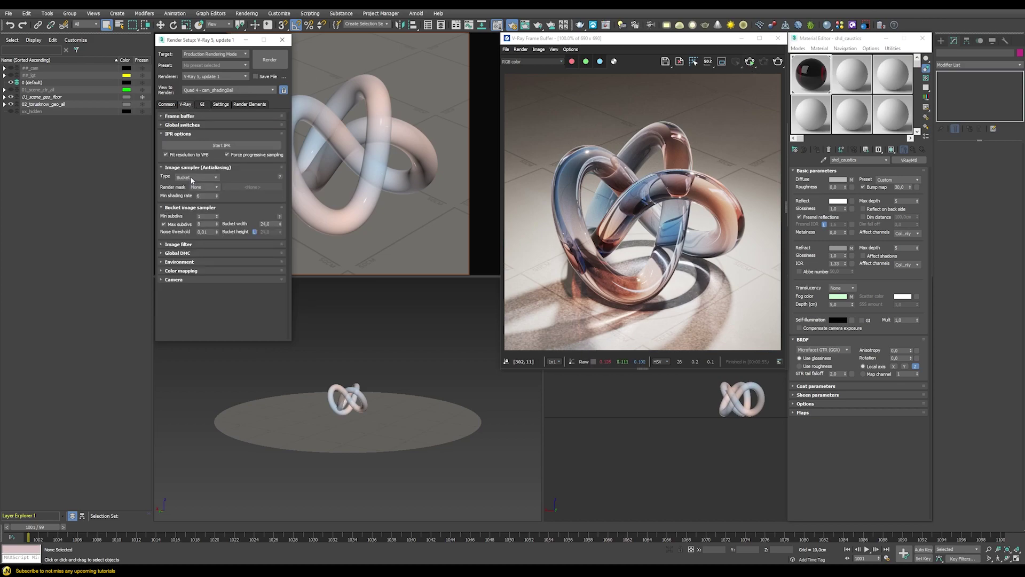
click(196, 177)
click(186, 176)
click(750, 63)
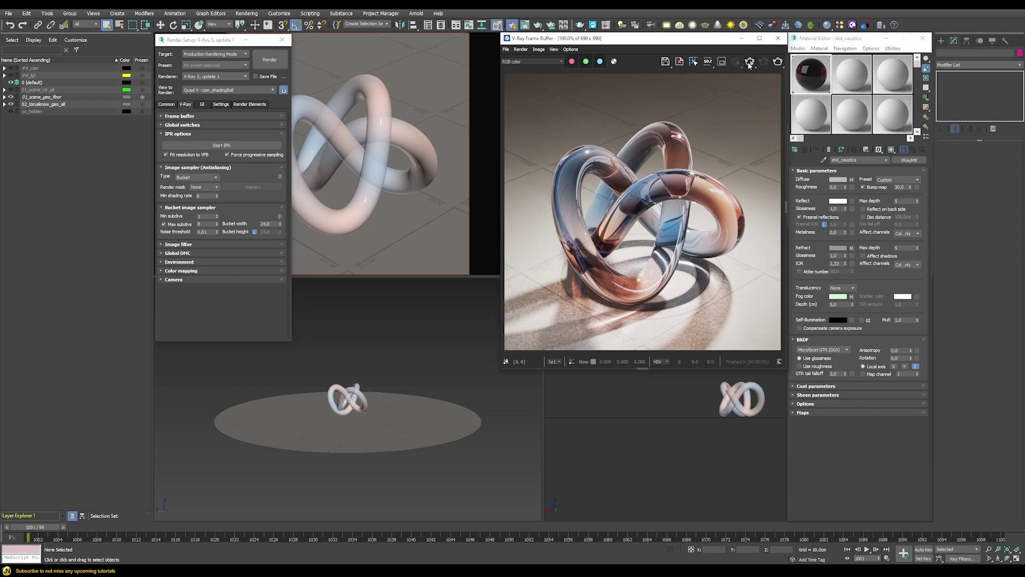
click(750, 63)
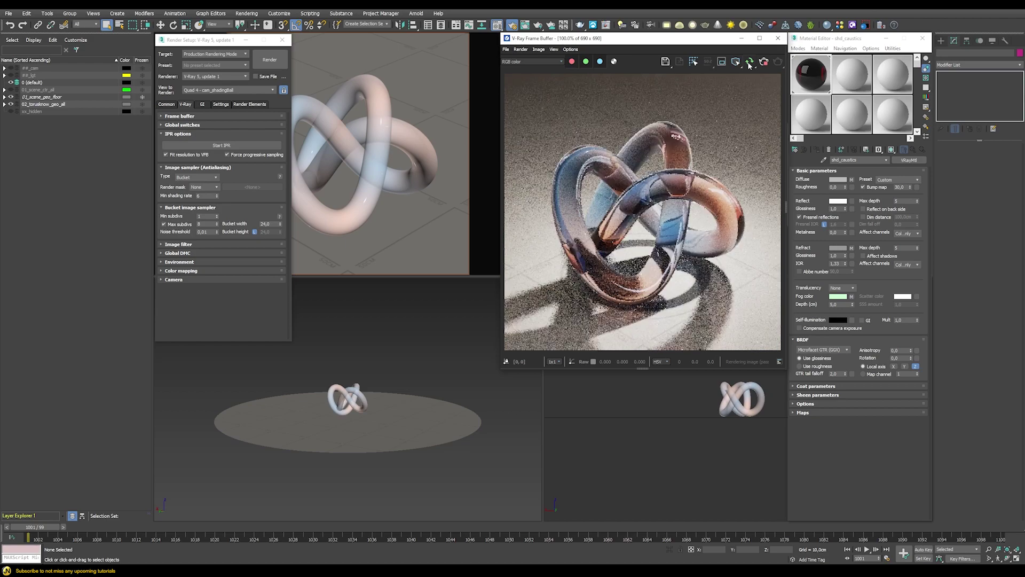